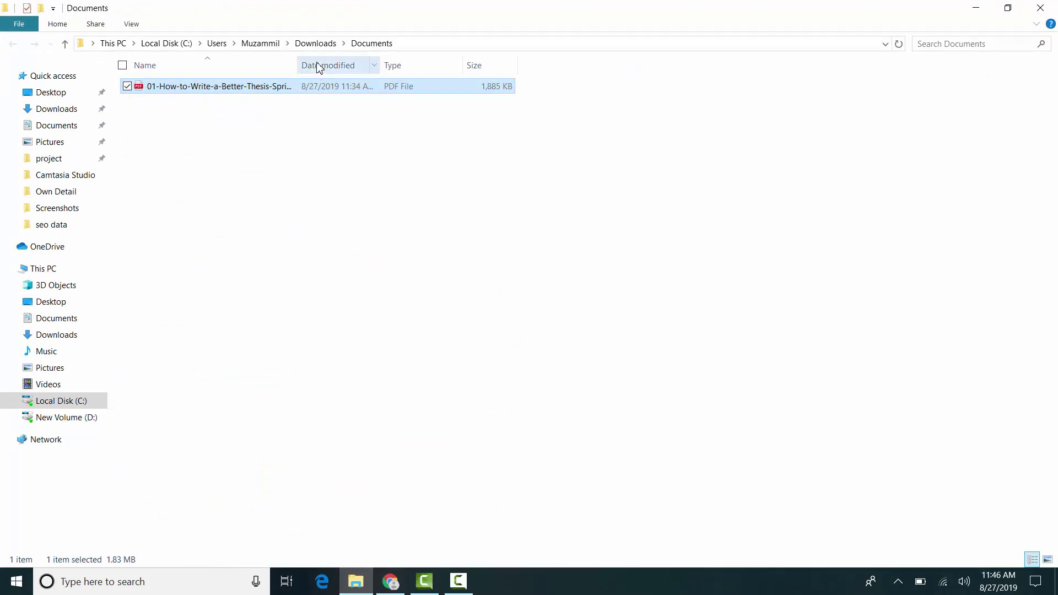
Widen the Name column in the Documents folder and open the How-to-Write-a-Better-Thesis PDF in Edge
{"action": "left_click_drag", "start_coordinate": [298, 64], "coordinate": [397, 88]}
{"action": "left_click", "coordinate": [372, 110]}
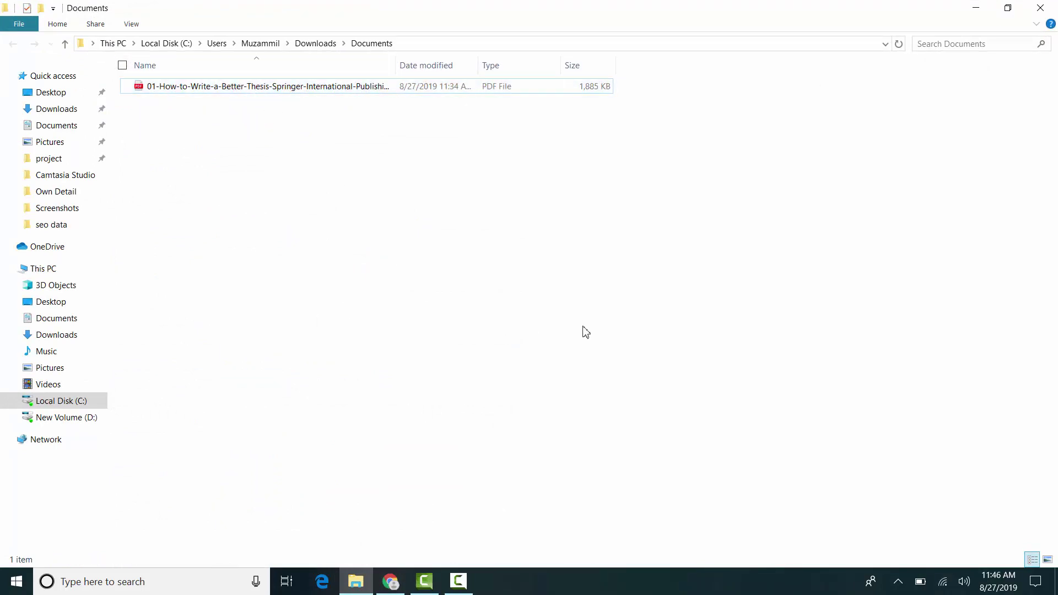
{"action": "left_click", "coordinate": [234, 92]}
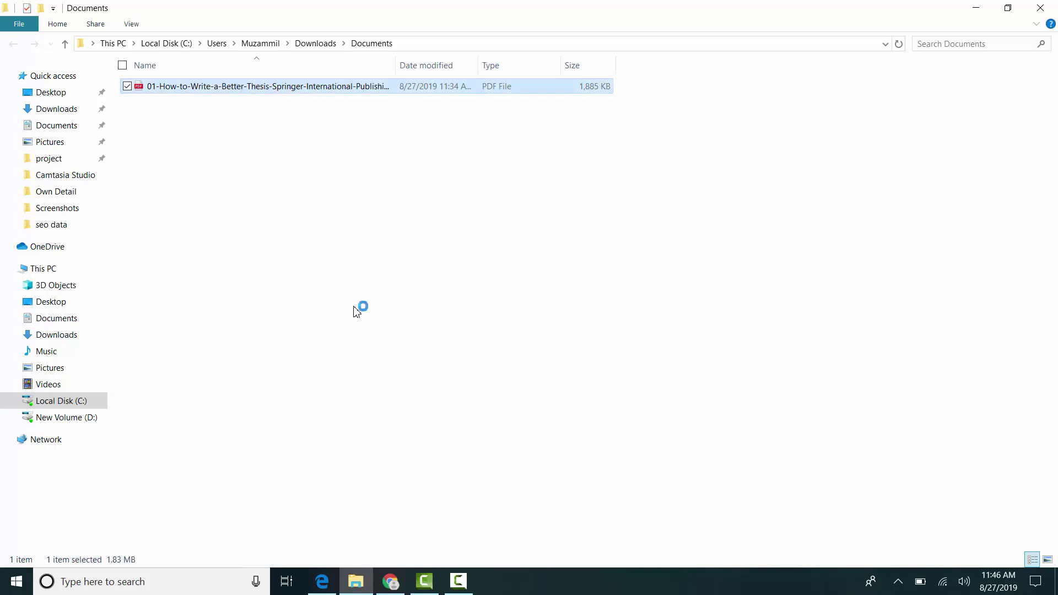
{"action": "left_click", "coordinate": [325, 583]}
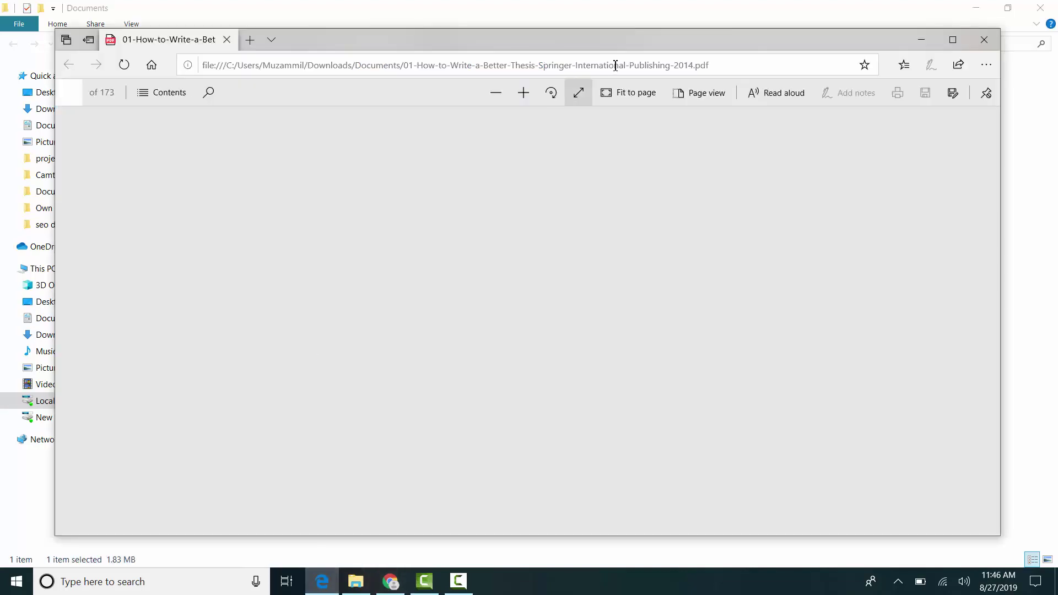
Look through the opening pages of the thesis PDF and return to File Explorer
{"action": "scroll", "coordinate": [495, 253], "scroll_direction": "down", "scroll_amount": 15}
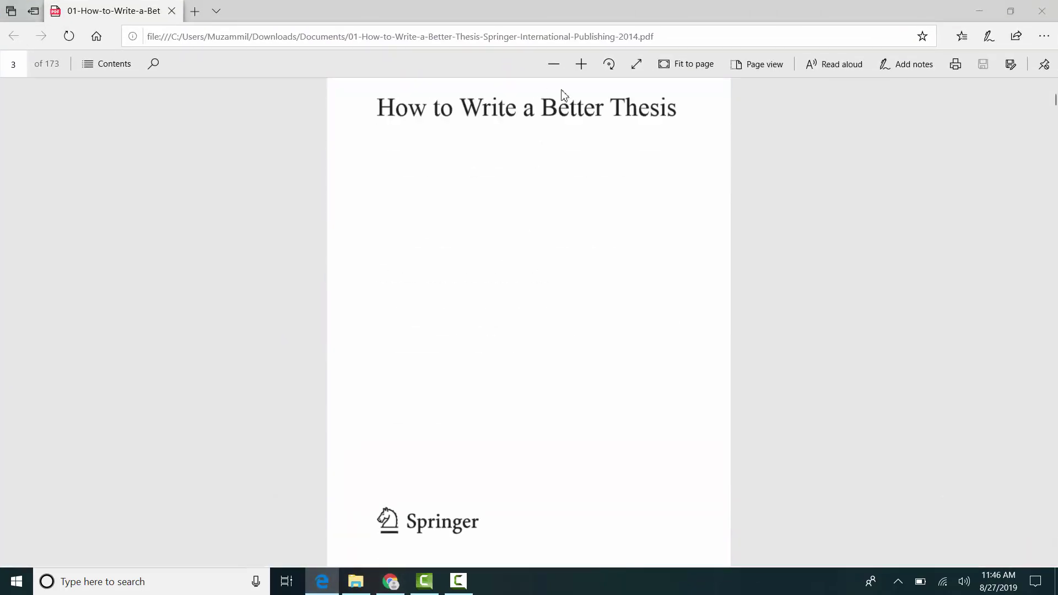
{"action": "scroll", "coordinate": [604, 279], "scroll_direction": "down", "scroll_amount": 20}
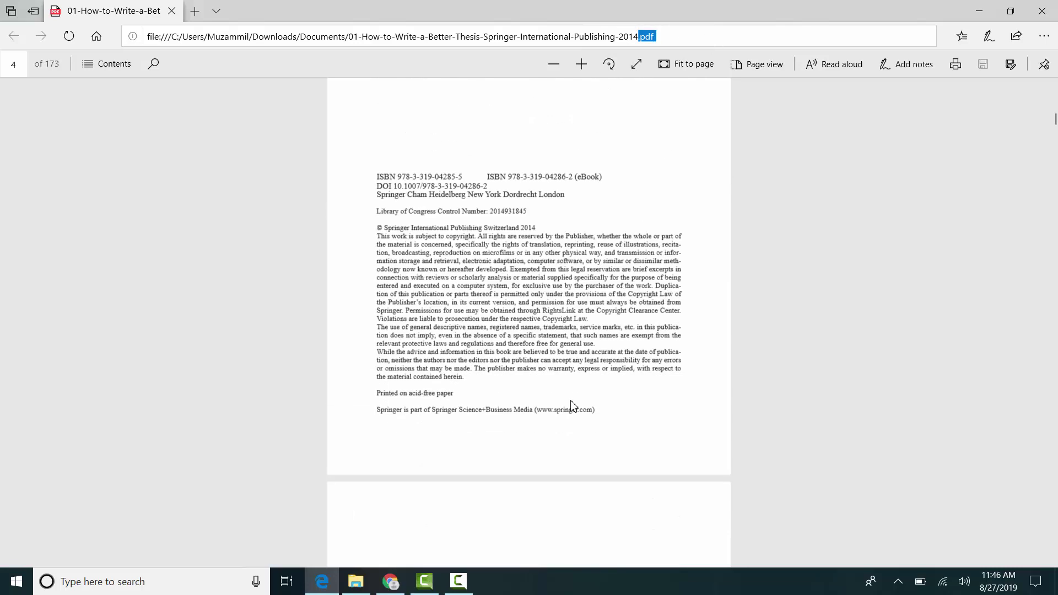
{"action": "left_click_drag", "start_coordinate": [560, 368], "coordinate": [388, 211]}
{"action": "scroll", "coordinate": [418, 248], "scroll_direction": "down", "scroll_amount": 15}
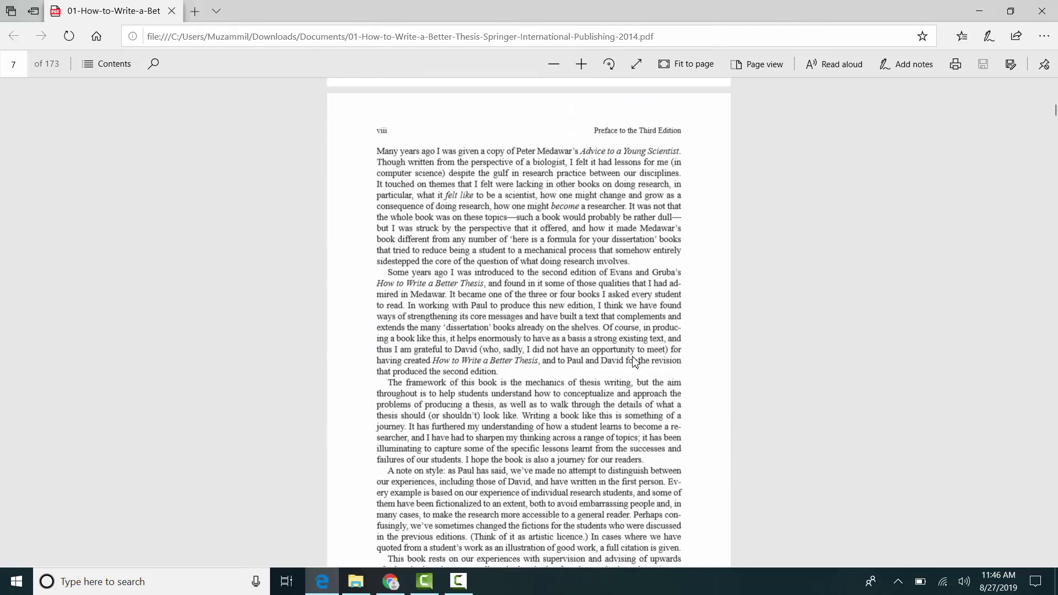
{"action": "scroll", "coordinate": [457, 286], "scroll_direction": "down", "scroll_amount": 10}
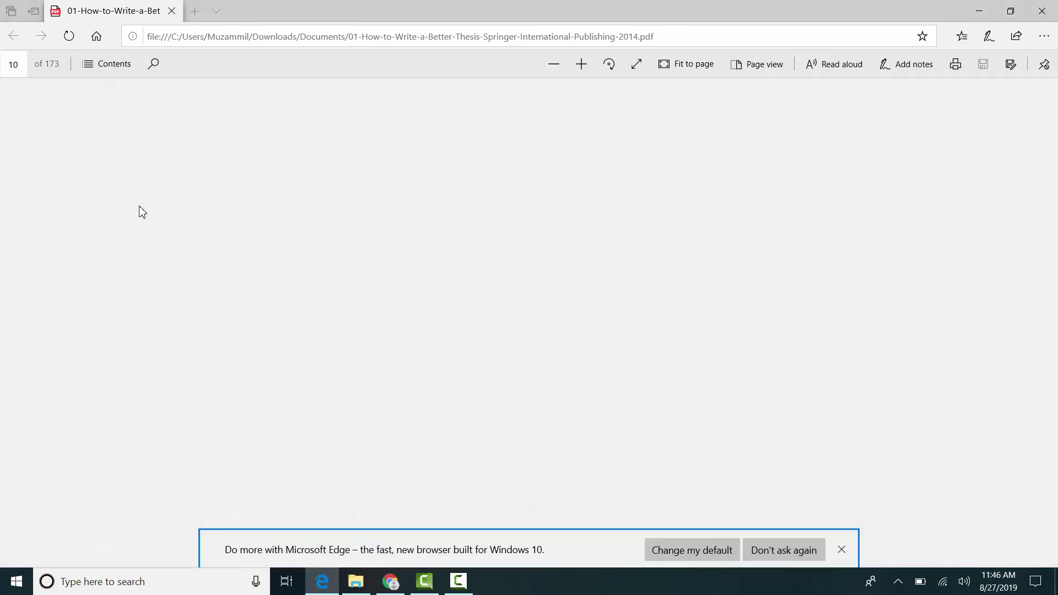
{"action": "key", "text": "alt+Tab"}
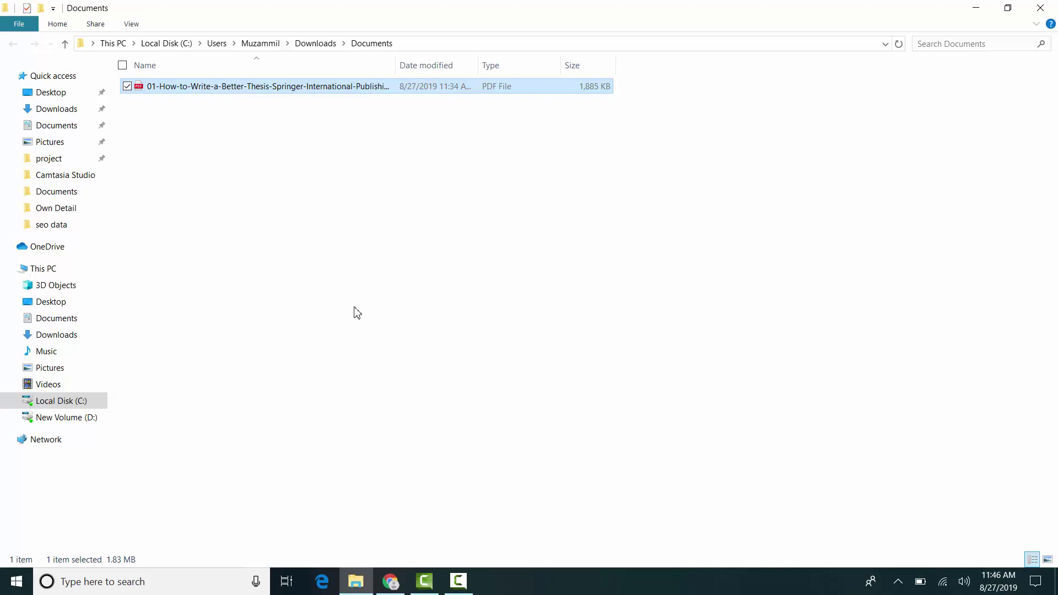
Switch to Chrome, search Google for "pdfpro" and open the pdfpro.co online PDF editor
{"action": "left_click", "coordinate": [390, 582]}
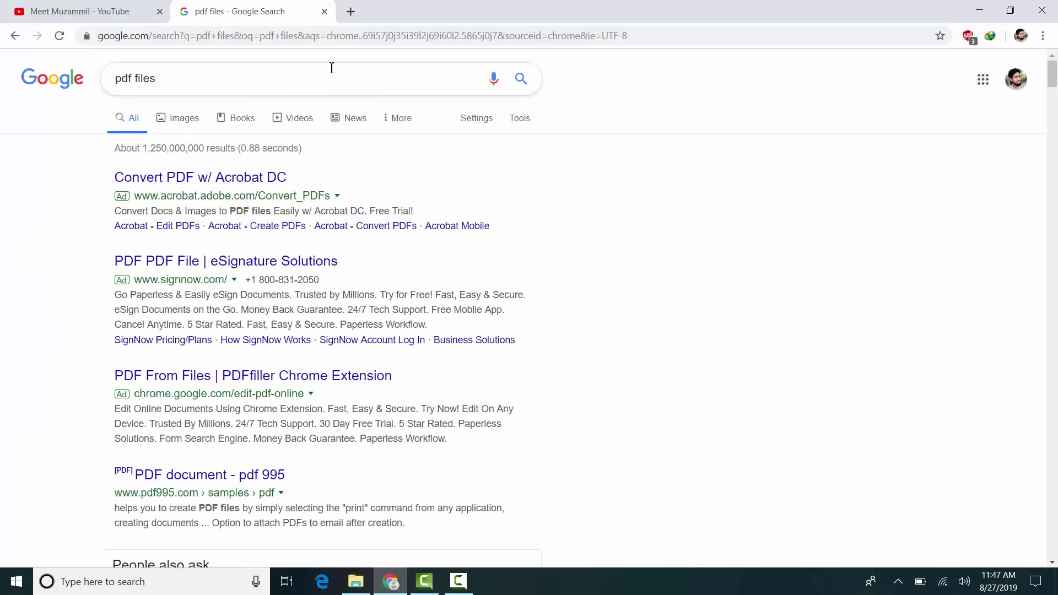
{"action": "left_click", "coordinate": [346, 77]}
{"action": "triple_click", "coordinate": [359, 79]}
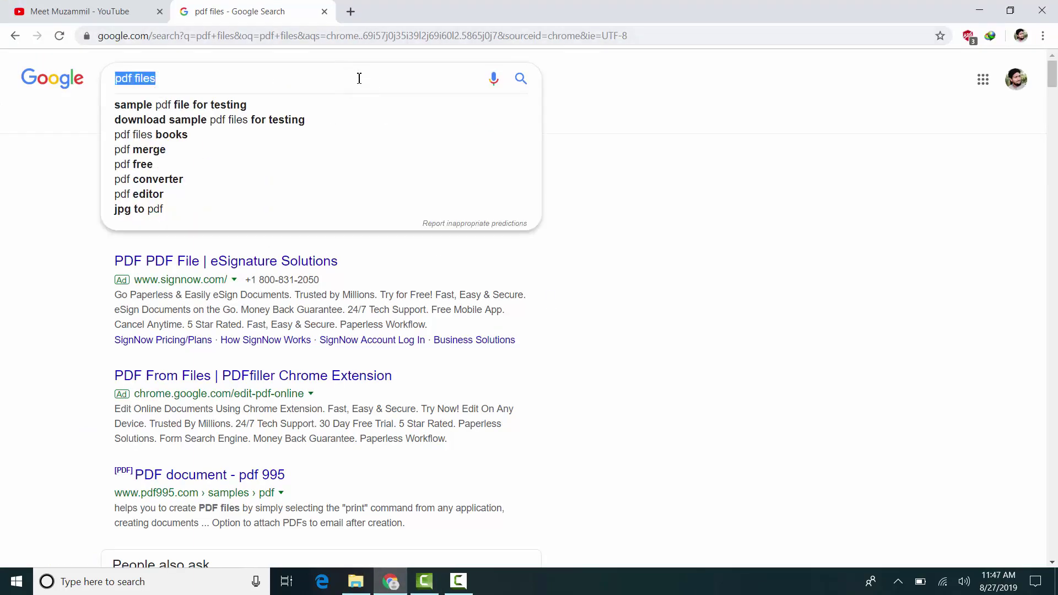
{"action": "type", "text": "pdfpro"}
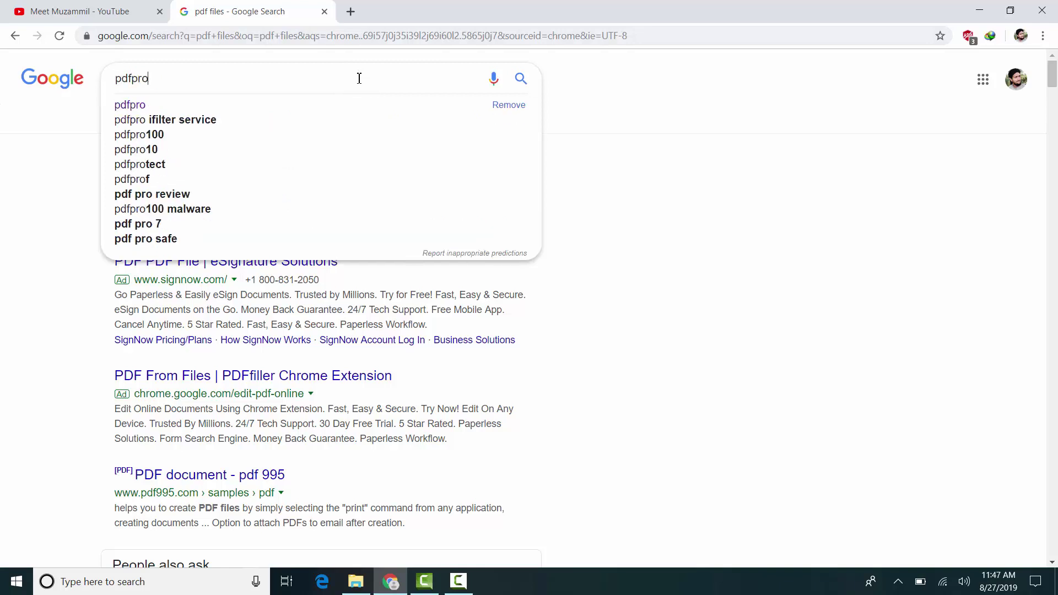
{"action": "key", "text": "Return"}
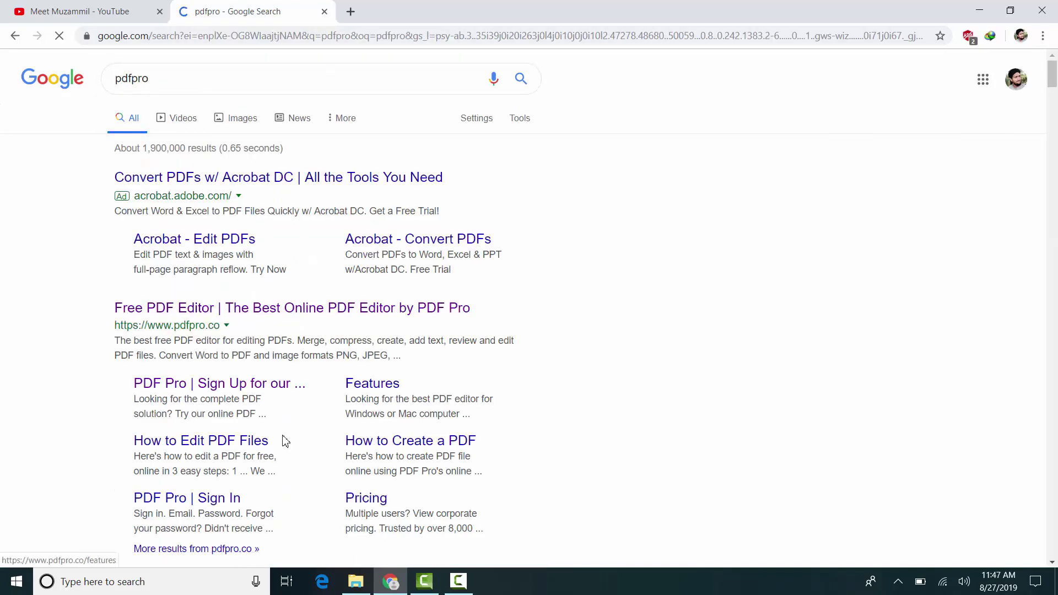
{"action": "left_click", "coordinate": [232, 310]}
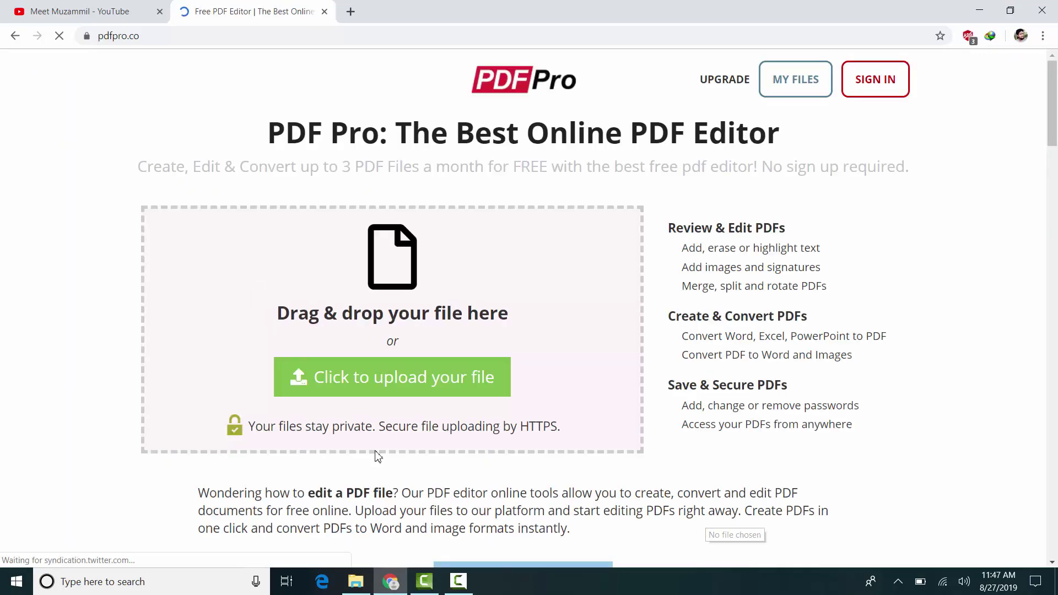
Review the PDF Pro homepage and its upgrade pricing plans, and close the plans page
{"action": "scroll", "coordinate": [430, 380], "scroll_direction": "down", "scroll_amount": 10}
{"action": "scroll", "coordinate": [441, 402], "scroll_direction": "up", "scroll_amount": 8}
{"action": "scroll", "coordinate": [444, 413], "scroll_direction": "up", "scroll_amount": 3}
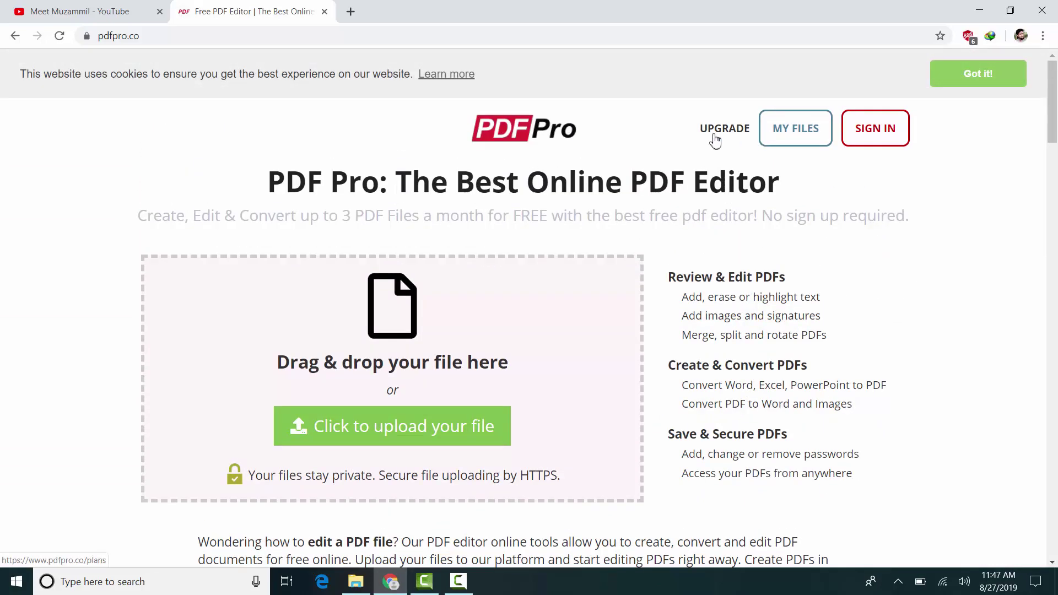
{"action": "left_click", "coordinate": [720, 134]}
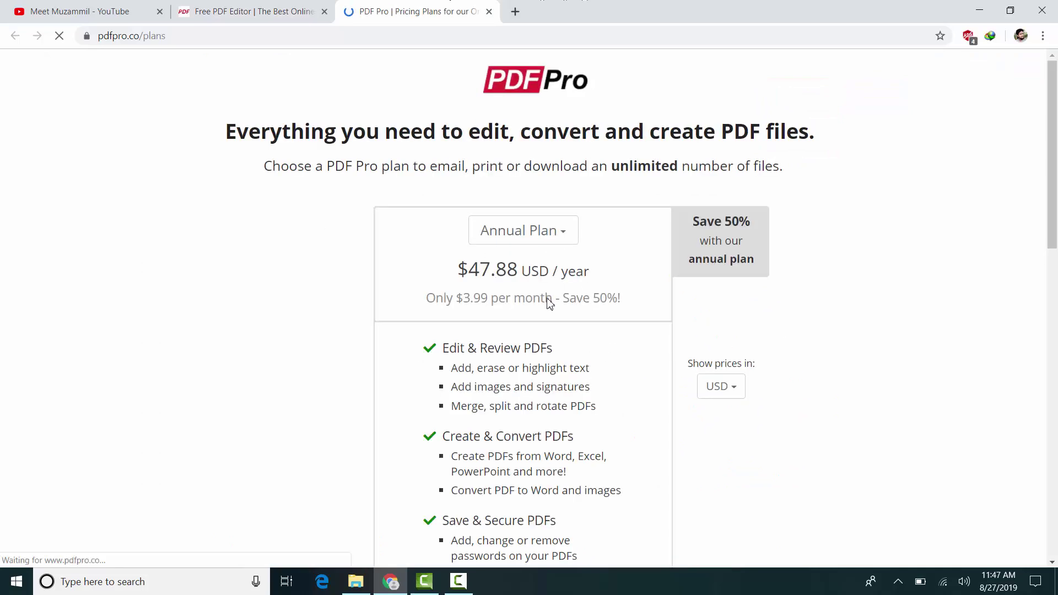
{"action": "scroll", "coordinate": [524, 366], "scroll_direction": "down", "scroll_amount": 7}
{"action": "scroll", "coordinate": [524, 276], "scroll_direction": "up", "scroll_amount": 8}
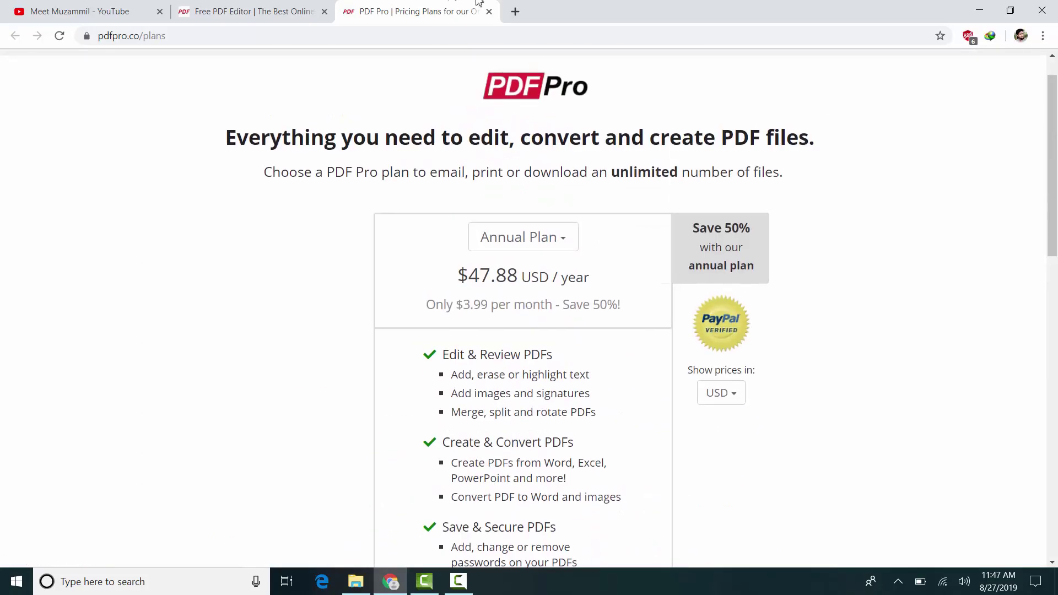
{"action": "left_click", "coordinate": [488, 13]}
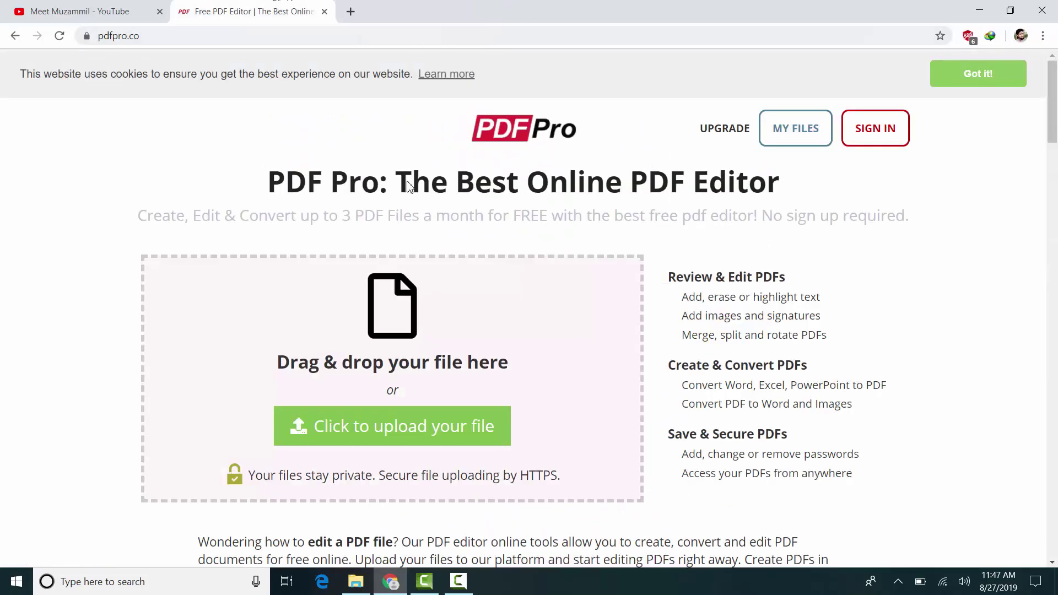
{"action": "left_click", "coordinate": [356, 581]}
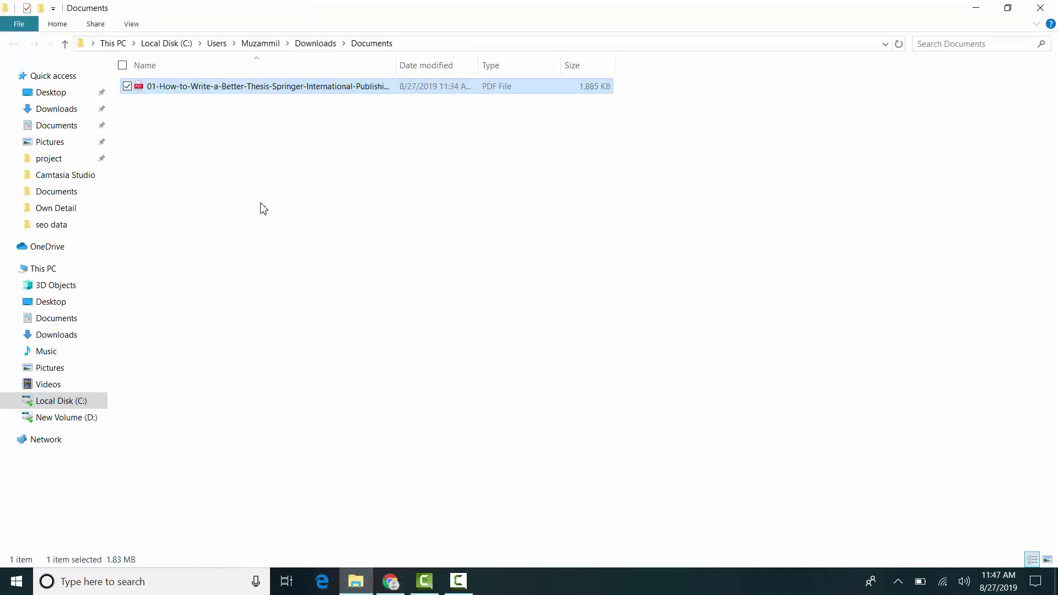
{"action": "left_click_drag", "start_coordinate": [202, 92], "coordinate": [393, 434]}
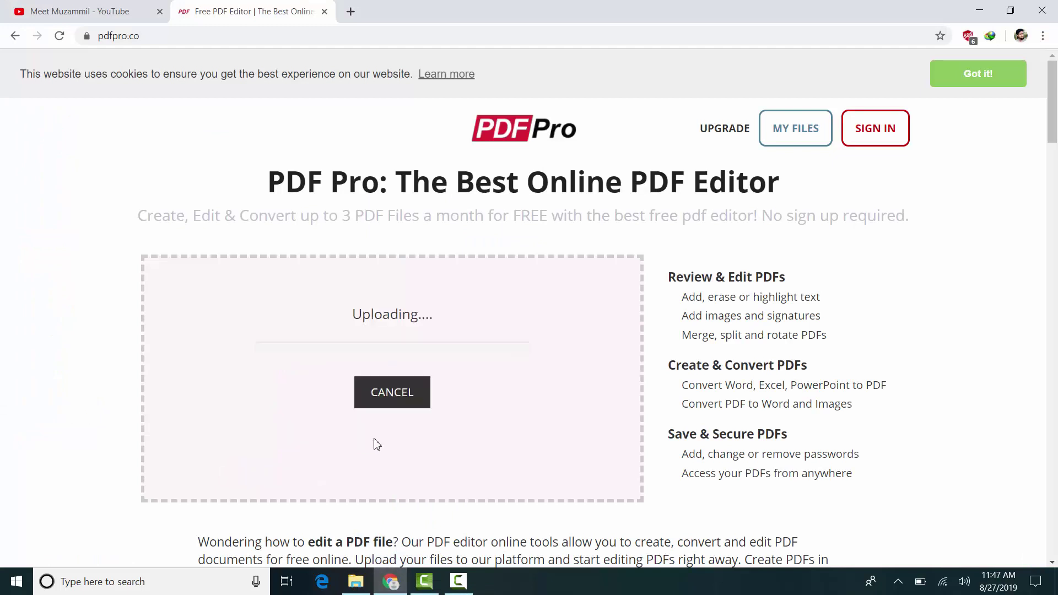
{"action": "left_click", "coordinate": [394, 399]}
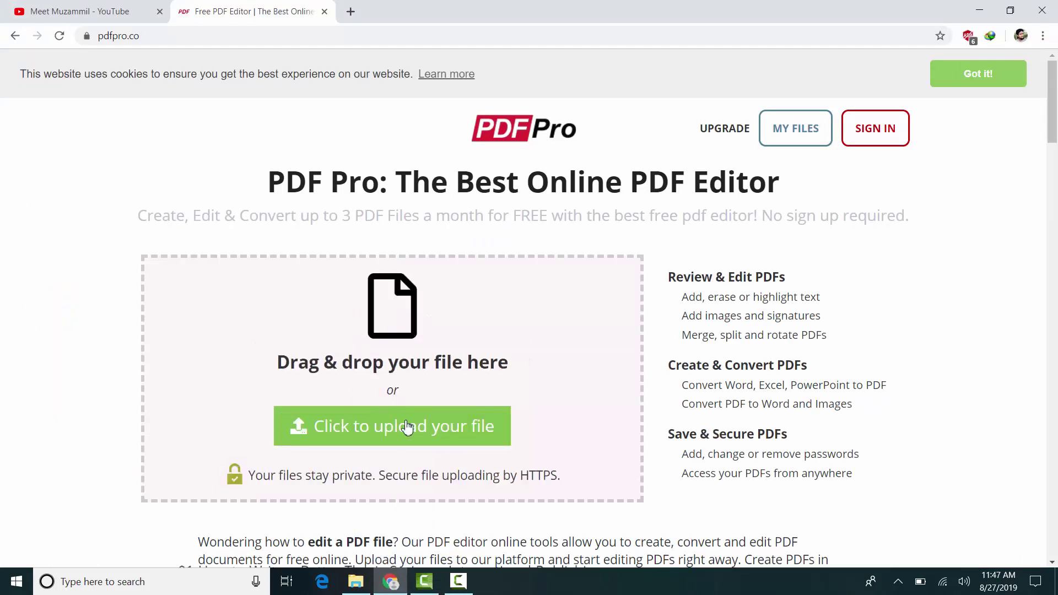
Upload the How-to-Write-a-Better-Thesis PDF from the Documents folder to PDF Pro
{"action": "left_click", "coordinate": [413, 438]}
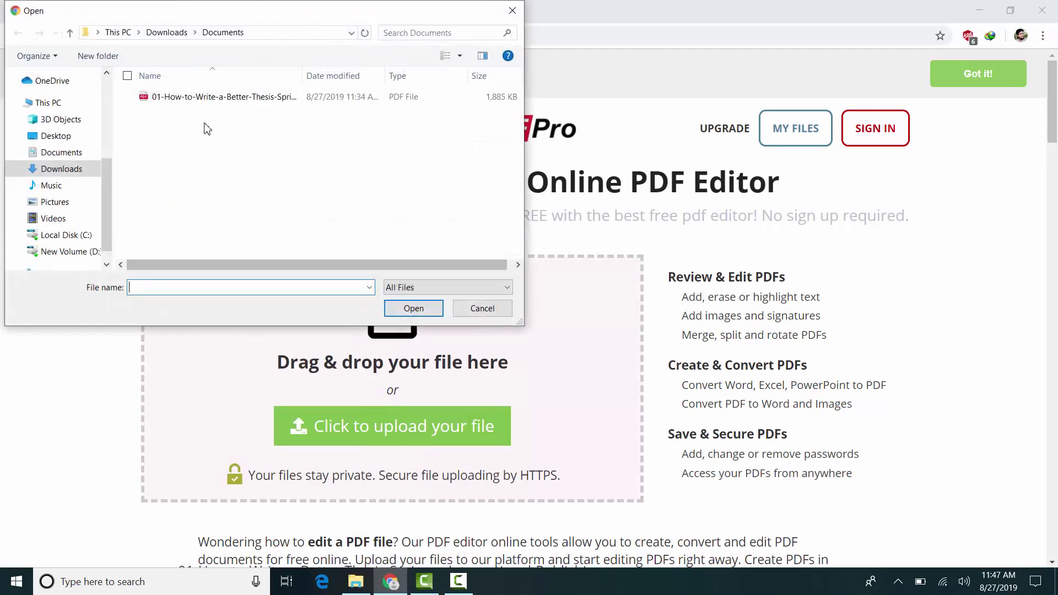
{"action": "double_click", "coordinate": [210, 98]}
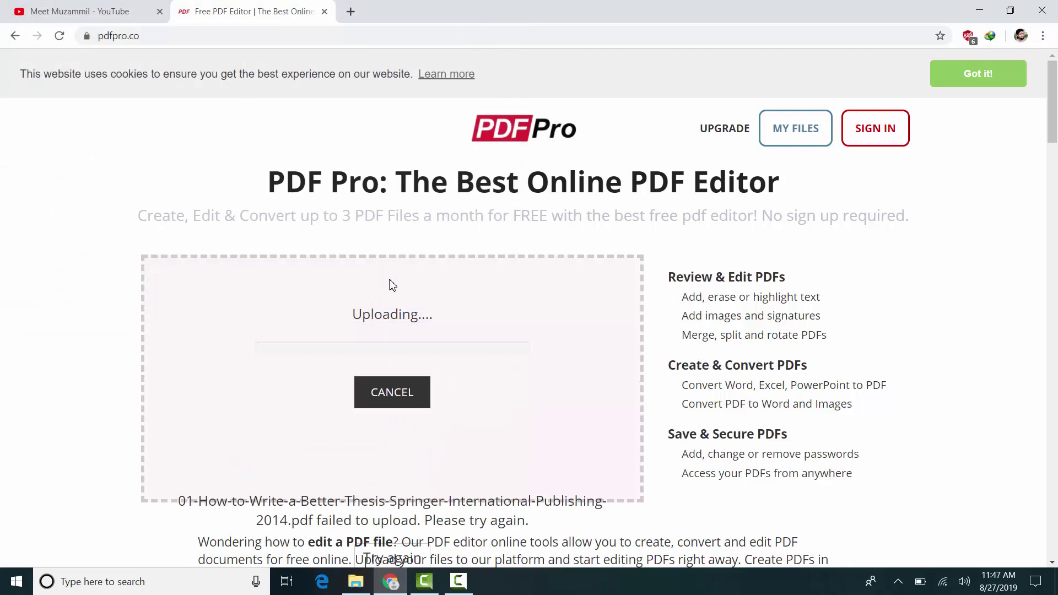
{"action": "triple_click", "coordinate": [391, 314]}
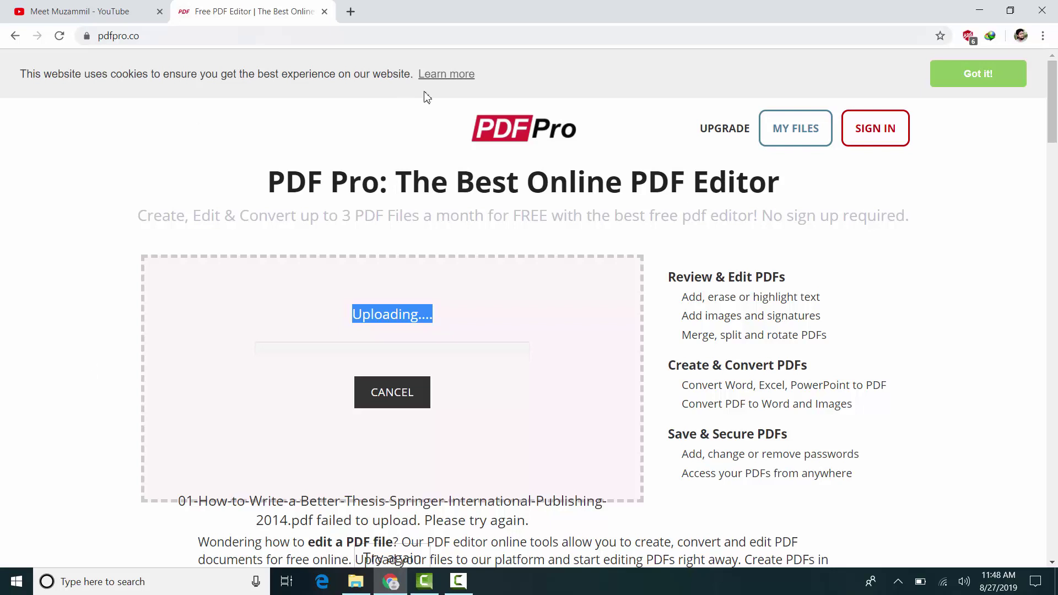
{"action": "double_click", "coordinate": [478, 320]}
{"action": "left_click", "coordinate": [524, 296]}
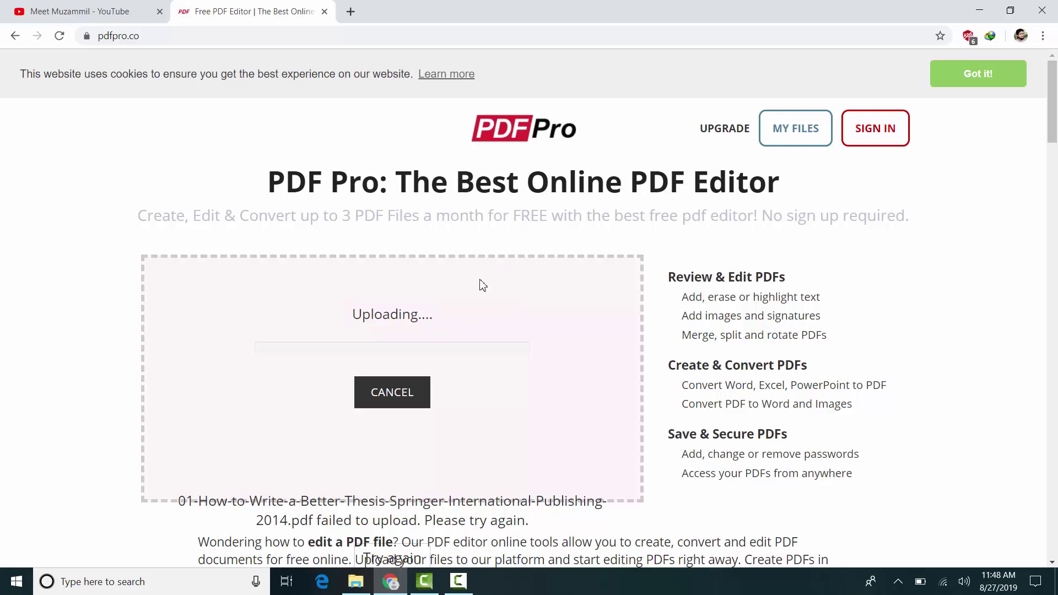
{"action": "left_click_drag", "start_coordinate": [344, 308], "coordinate": [487, 303]}
{"action": "left_click", "coordinate": [490, 306]}
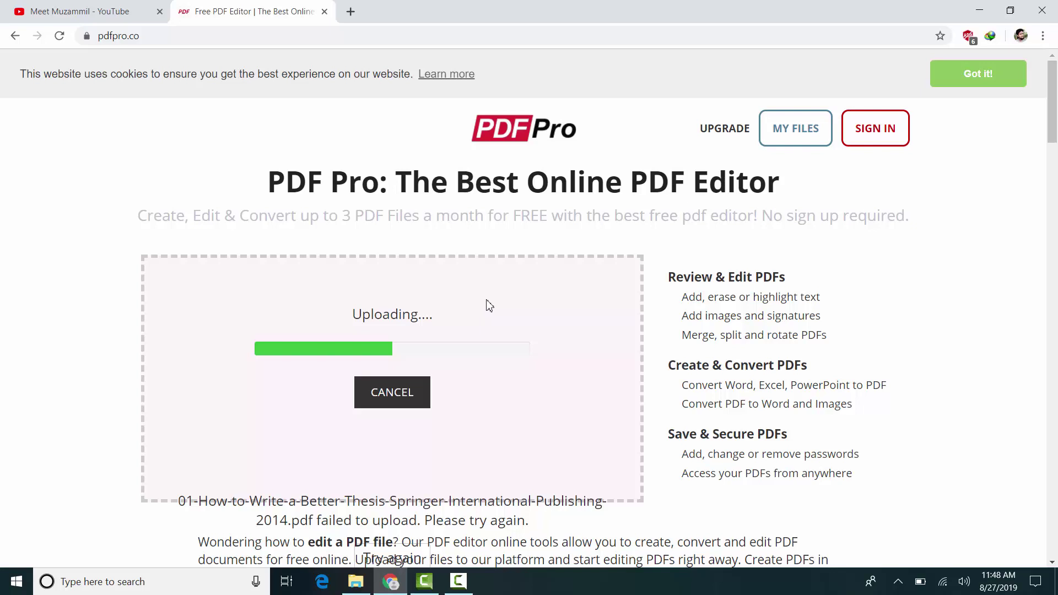
Open fiverr.com in a new browser tab
{"action": "key", "text": "ctrl+t"}
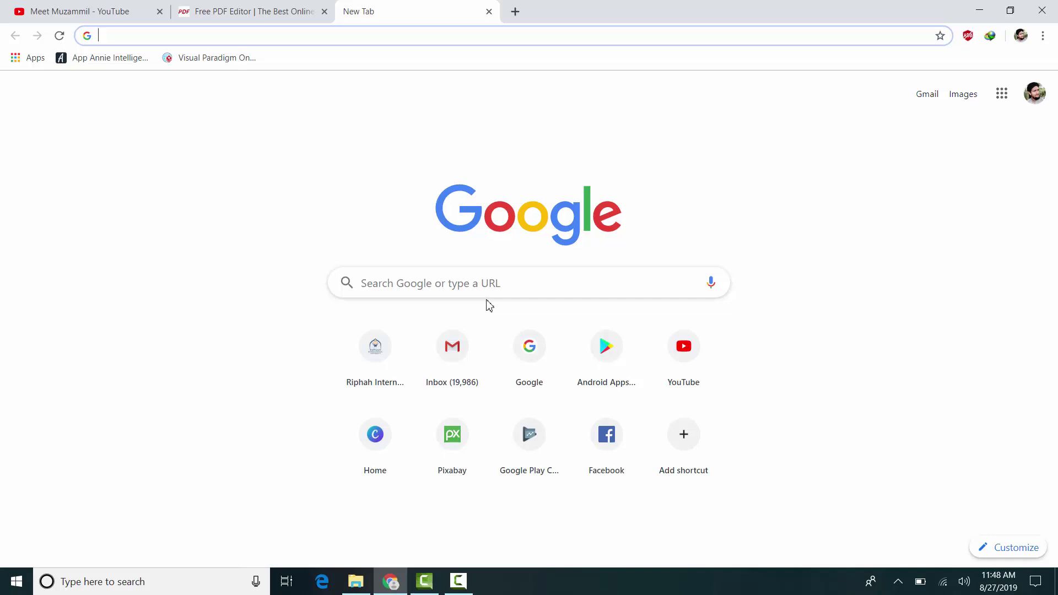
{"action": "type", "text": "fiv"}
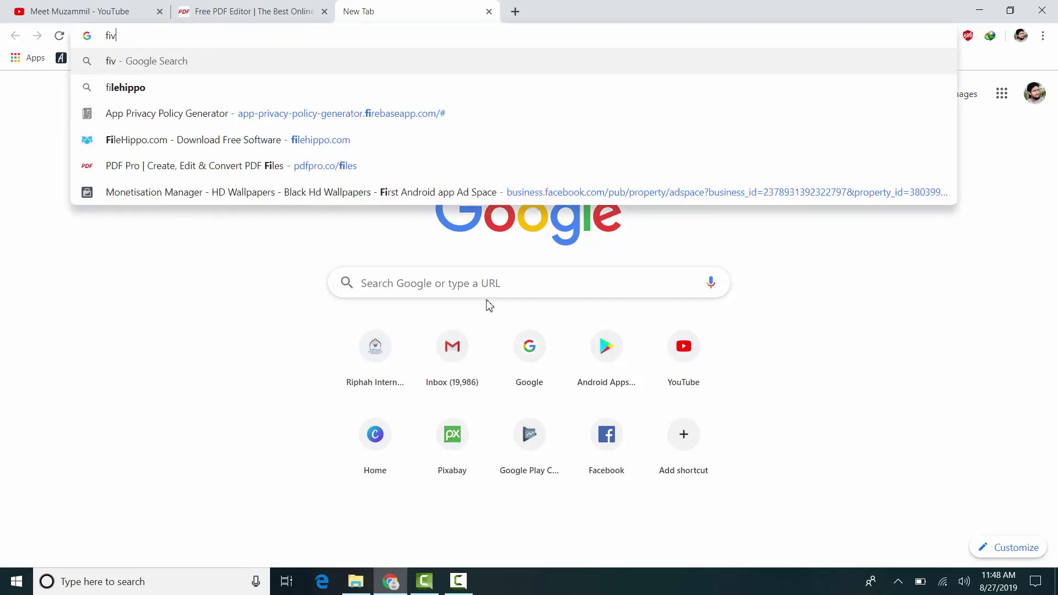
{"action": "type", "text": "err.com"}
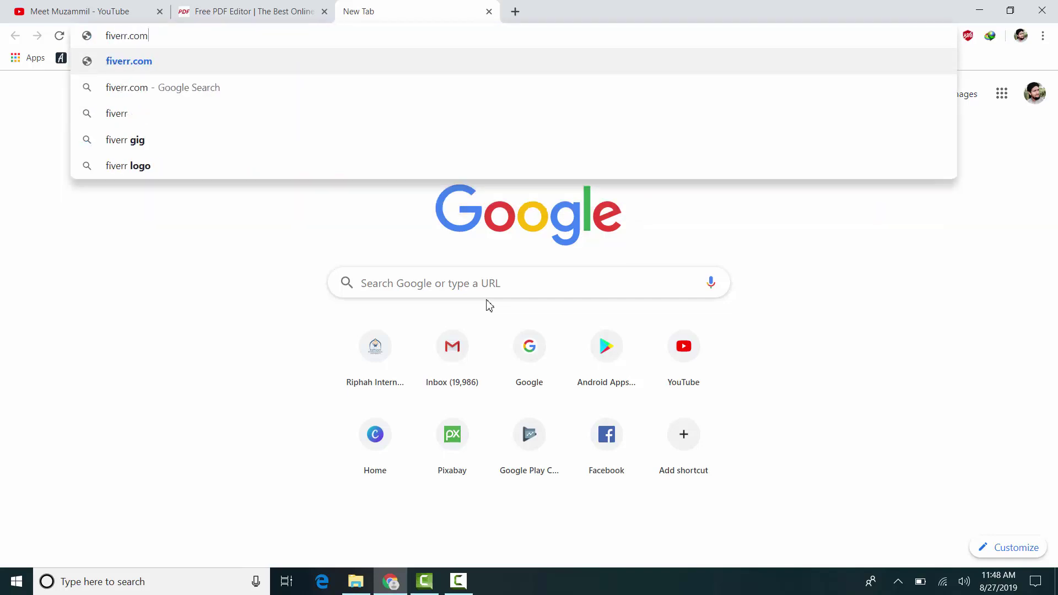
{"action": "key", "text": "Return"}
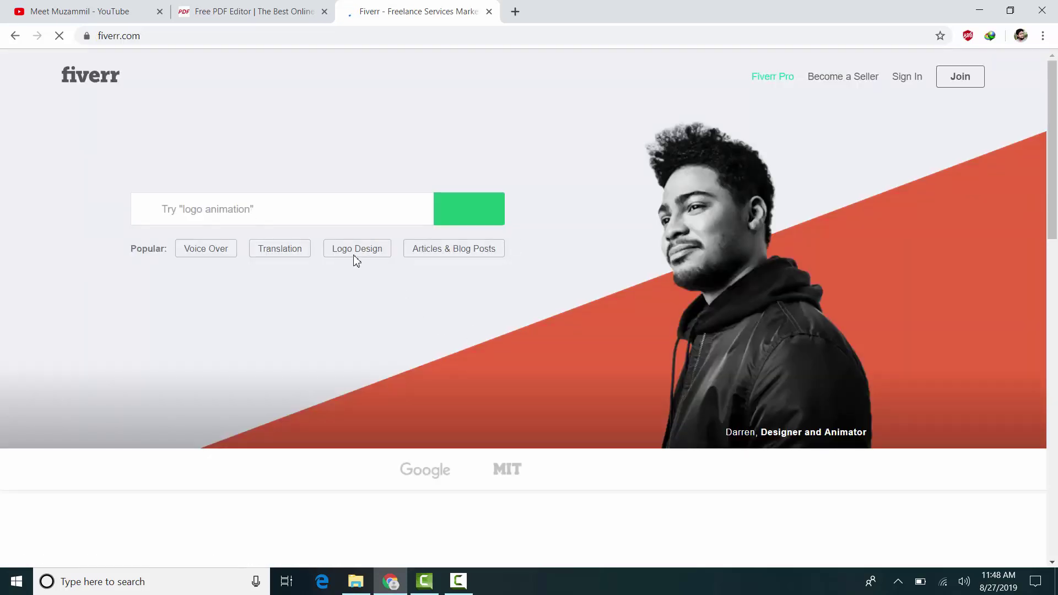
Look over the Fiverr homepage's headline and service categories
{"action": "left_click", "coordinate": [299, 216]}
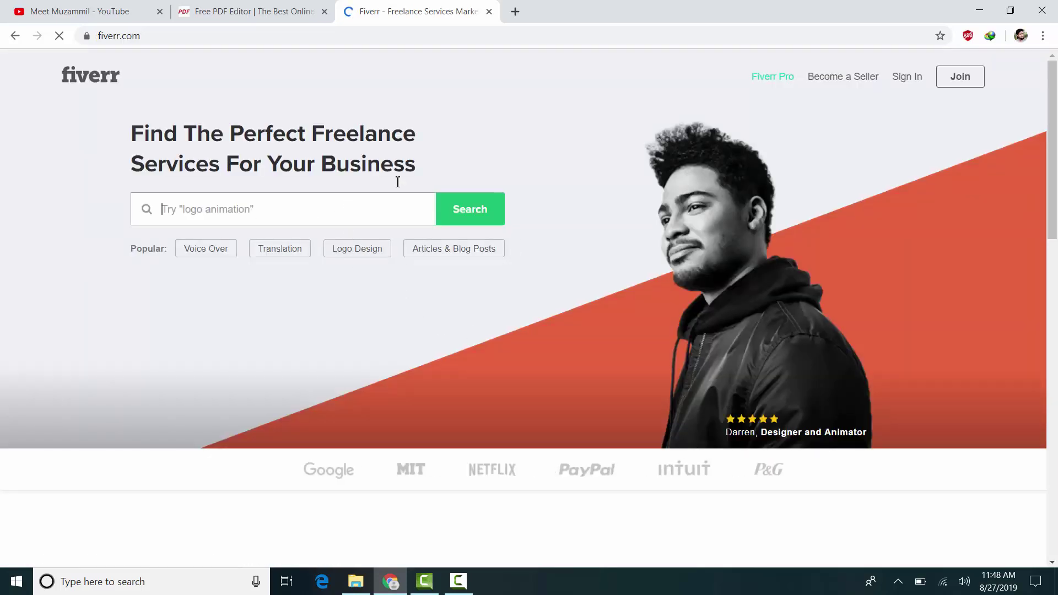
{"action": "left_click_drag", "start_coordinate": [144, 134], "coordinate": [500, 135]}
{"action": "triple_click", "coordinate": [500, 134]}
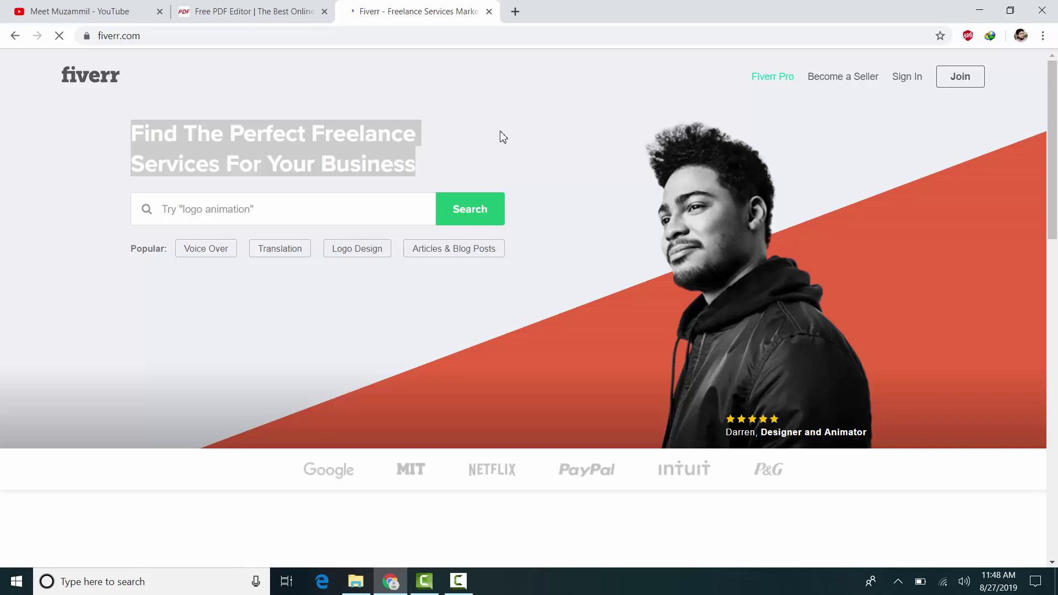
{"action": "left_click", "coordinate": [467, 151]}
{"action": "scroll", "coordinate": [696, 250], "scroll_direction": "down", "scroll_amount": 3}
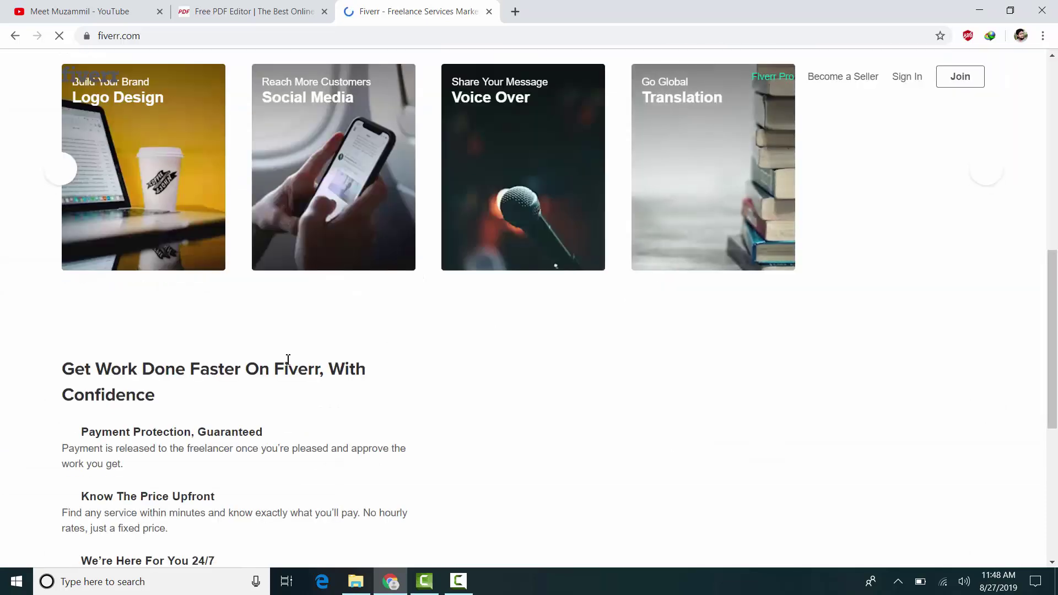
{"action": "scroll", "coordinate": [639, 451], "scroll_direction": "up", "scroll_amount": 3}
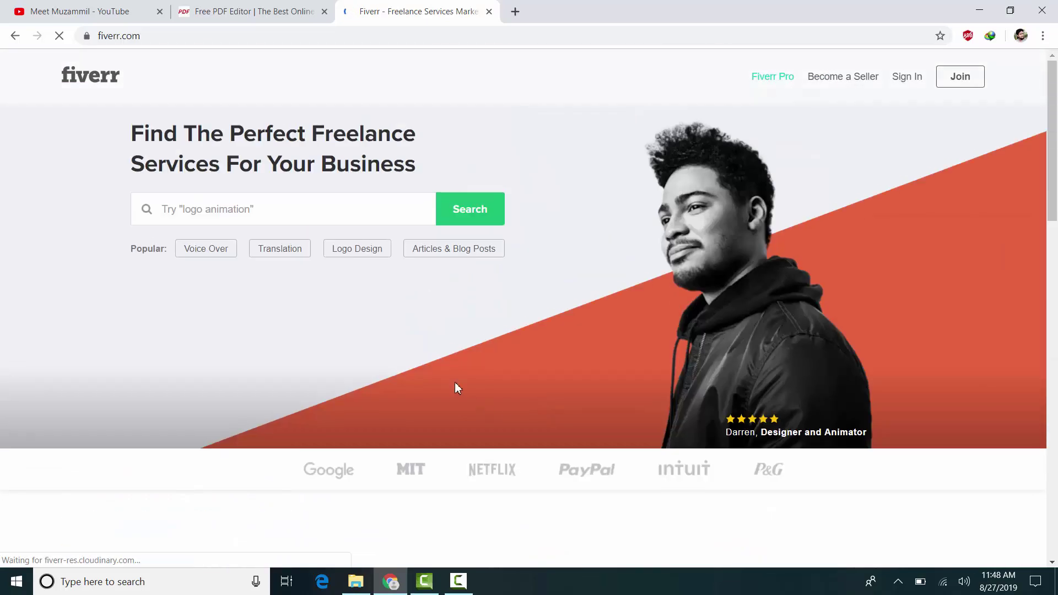
Check the progress of the PDF upload on the PDF Pro page
{"action": "left_click", "coordinate": [210, 7]}
{"action": "left_click_drag", "start_coordinate": [373, 307], "coordinate": [494, 307]}
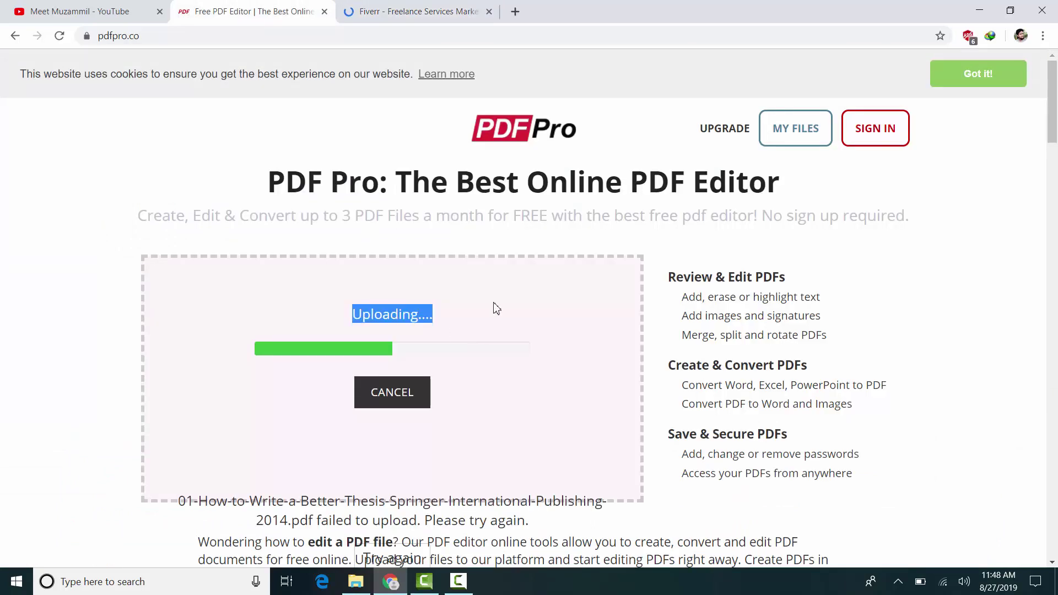
Search Fiverr for "pdf to word" services
{"action": "left_click", "coordinate": [415, 7]}
{"action": "left_click", "coordinate": [274, 208]}
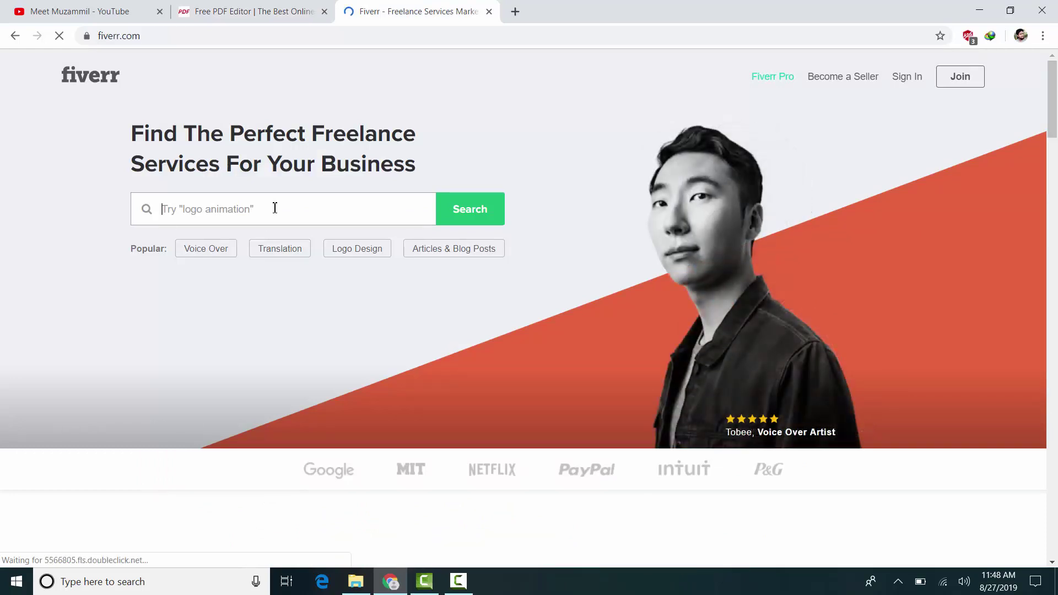
{"action": "type", "text": "pdf to wor"}
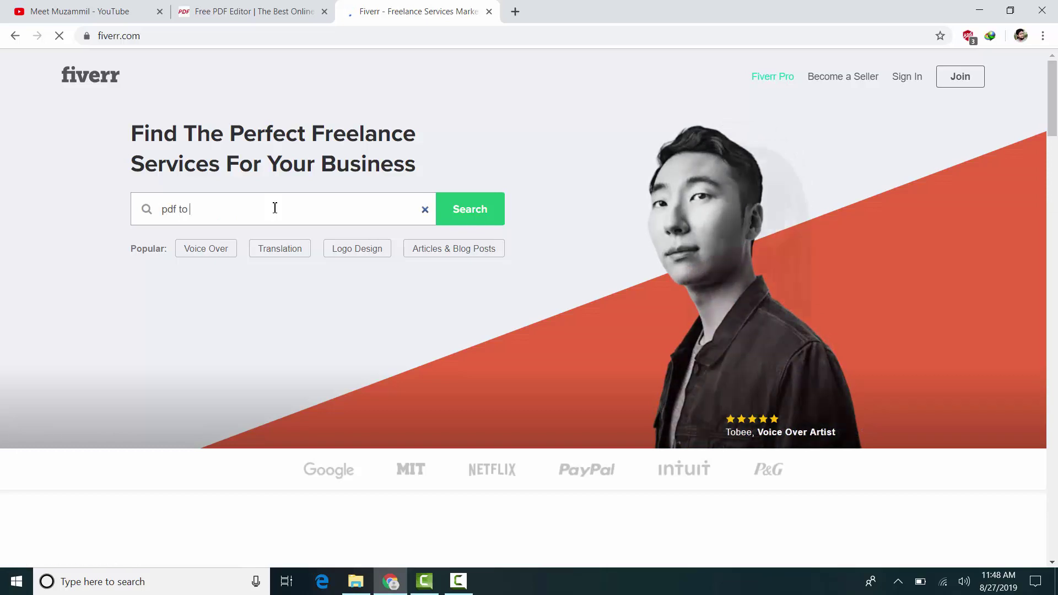
{"action": "type", "text": "d"}
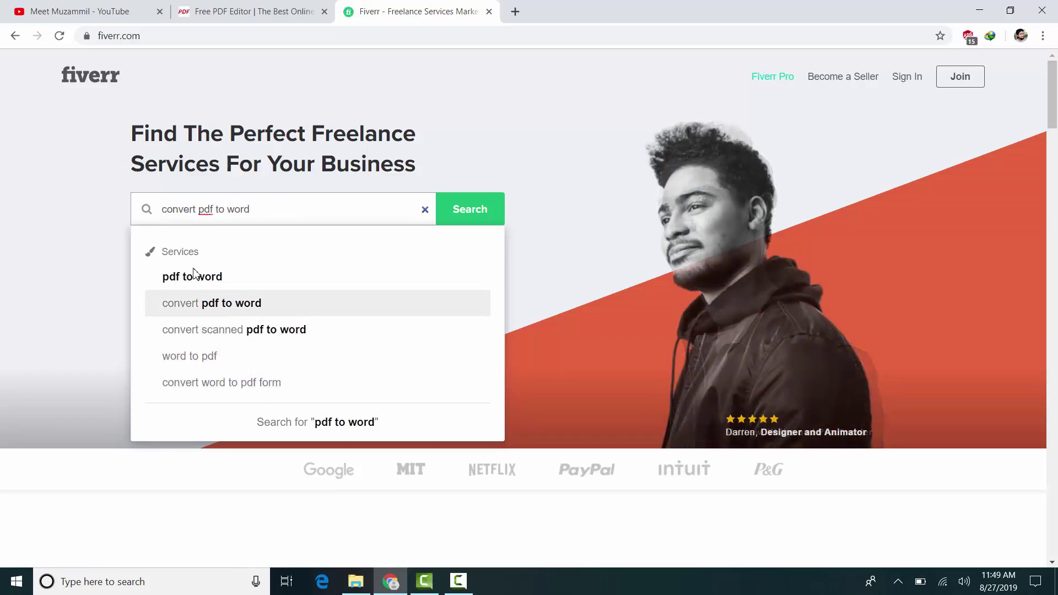
{"action": "left_click", "coordinate": [229, 278]}
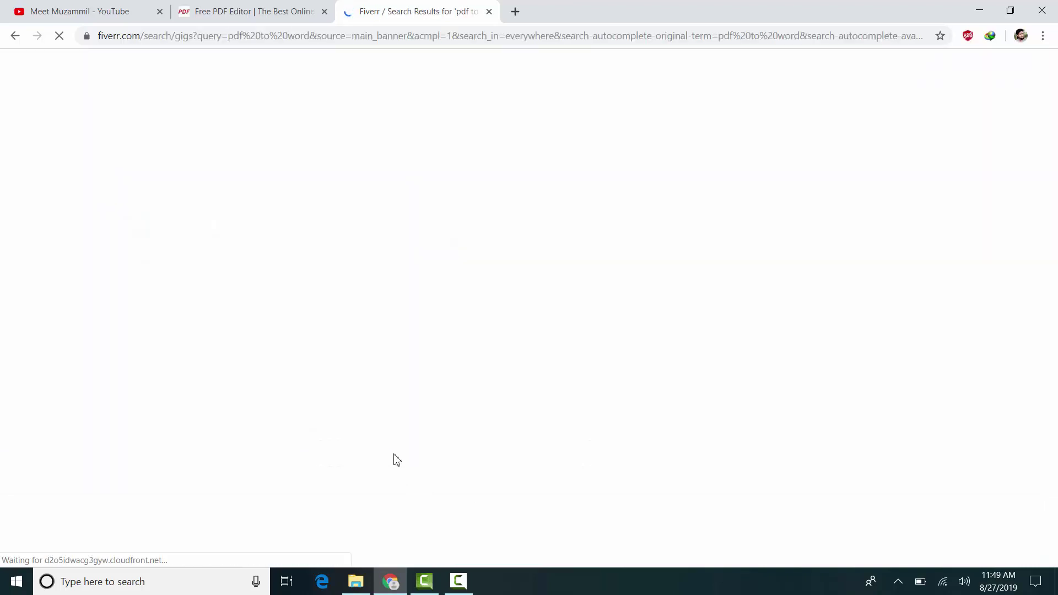
Dismiss the New Filter Experience tip on the search results page
{"action": "scroll", "coordinate": [617, 164], "scroll_direction": "down", "scroll_amount": 2}
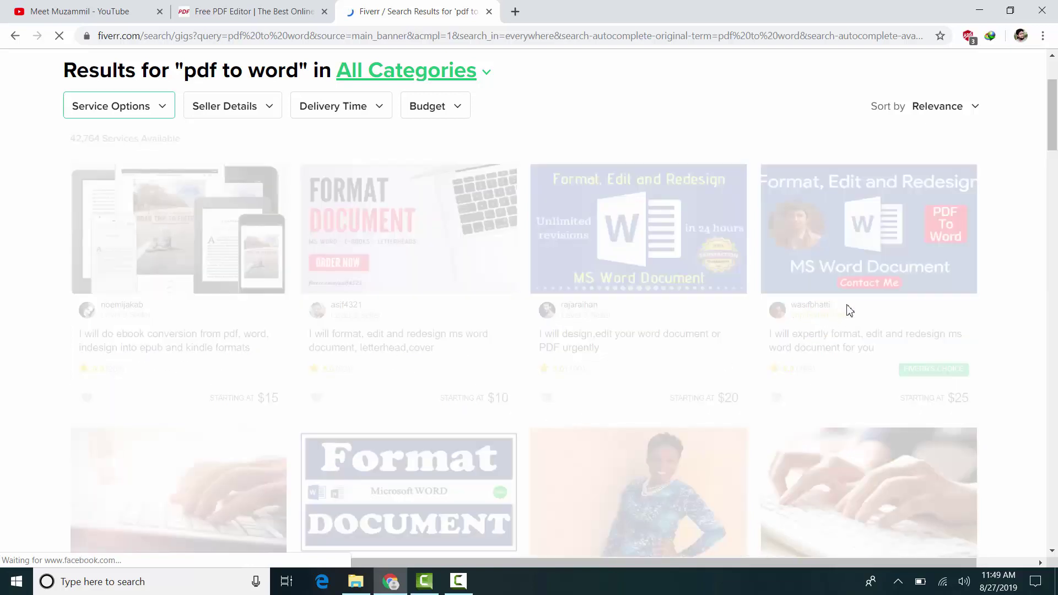
{"action": "scroll", "coordinate": [255, 355], "scroll_direction": "up", "scroll_amount": 2}
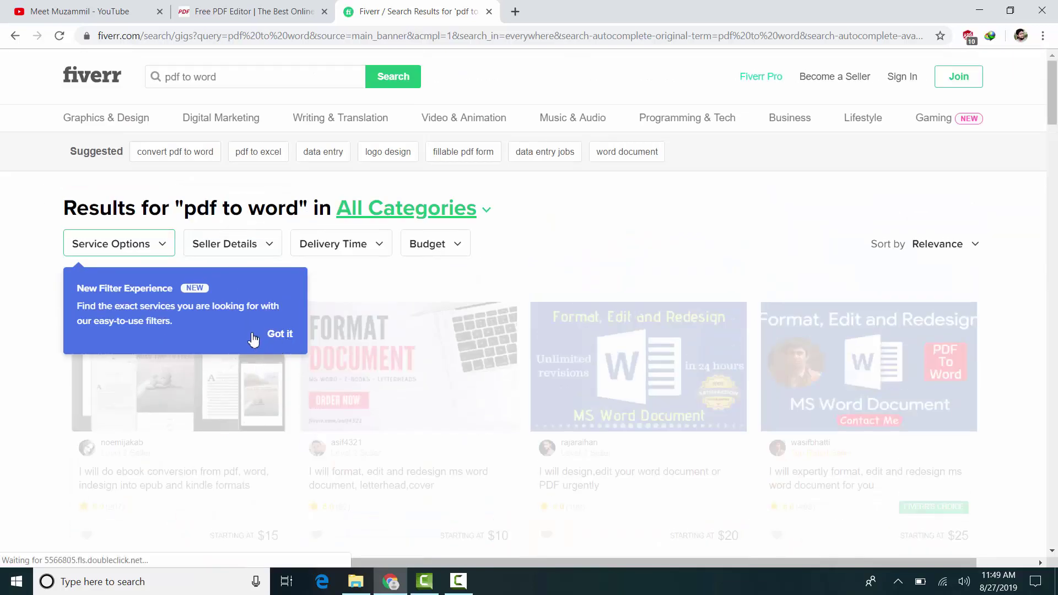
{"action": "left_click", "coordinate": [278, 334]}
Open the "I will convert ocr, pdf, jpeg, scan to word or excel" gig from the results in a new tab
{"action": "scroll", "coordinate": [485, 296], "scroll_direction": "down", "scroll_amount": 2}
{"action": "scroll", "coordinate": [486, 296], "scroll_direction": "down", "scroll_amount": 1}
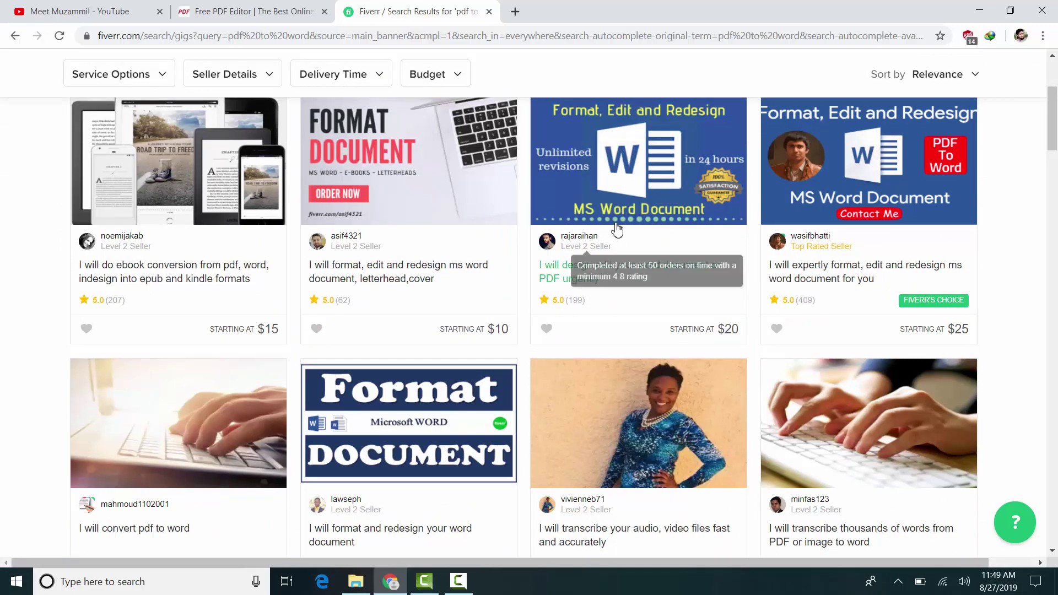
{"action": "scroll", "coordinate": [830, 336], "scroll_direction": "down", "scroll_amount": 2}
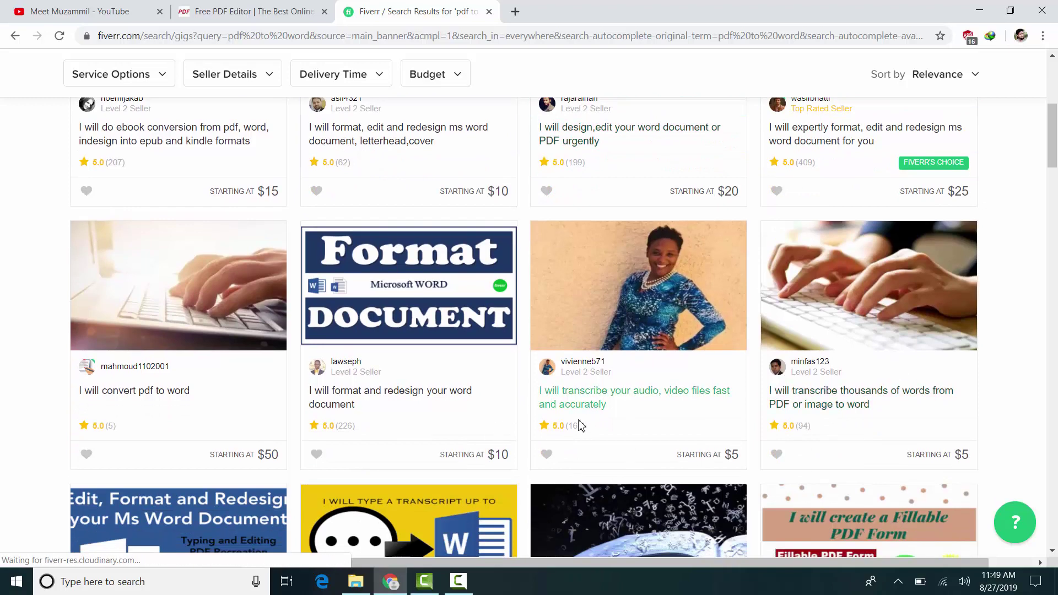
{"action": "scroll", "coordinate": [240, 419], "scroll_direction": "down", "scroll_amount": 3}
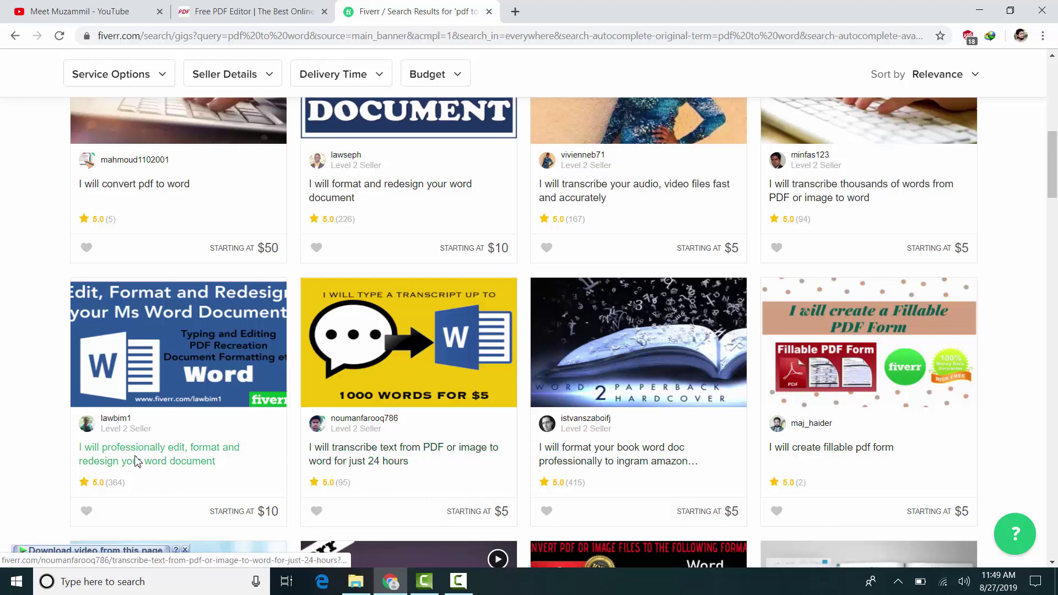
{"action": "scroll", "coordinate": [344, 397], "scroll_direction": "down", "scroll_amount": 5}
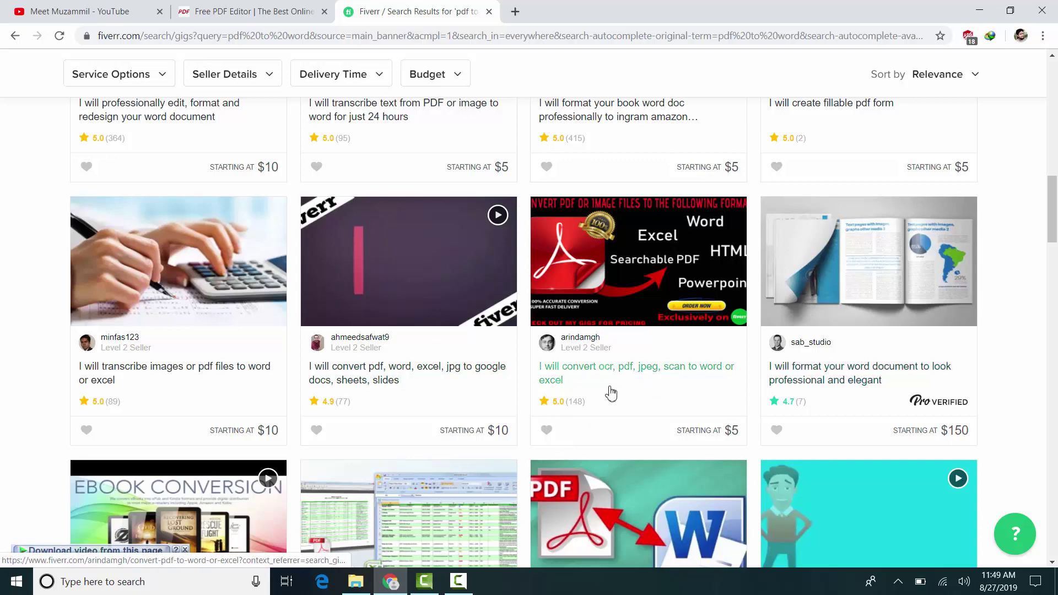
{"action": "scroll", "coordinate": [612, 388], "scroll_direction": "down", "scroll_amount": 2}
{"action": "right_click", "coordinate": [637, 231]}
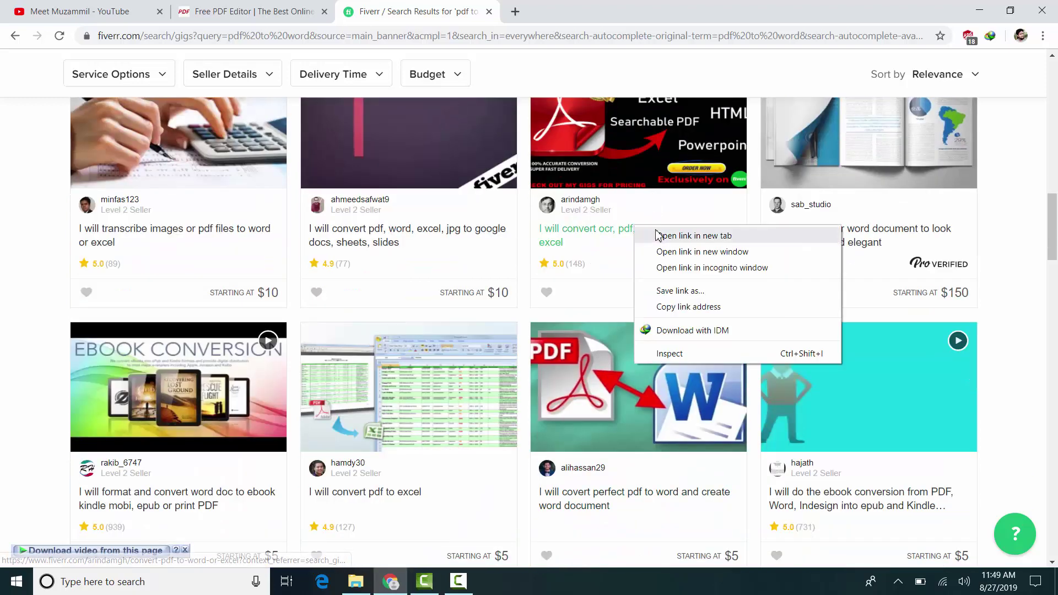
{"action": "left_click", "coordinate": [653, 233]}
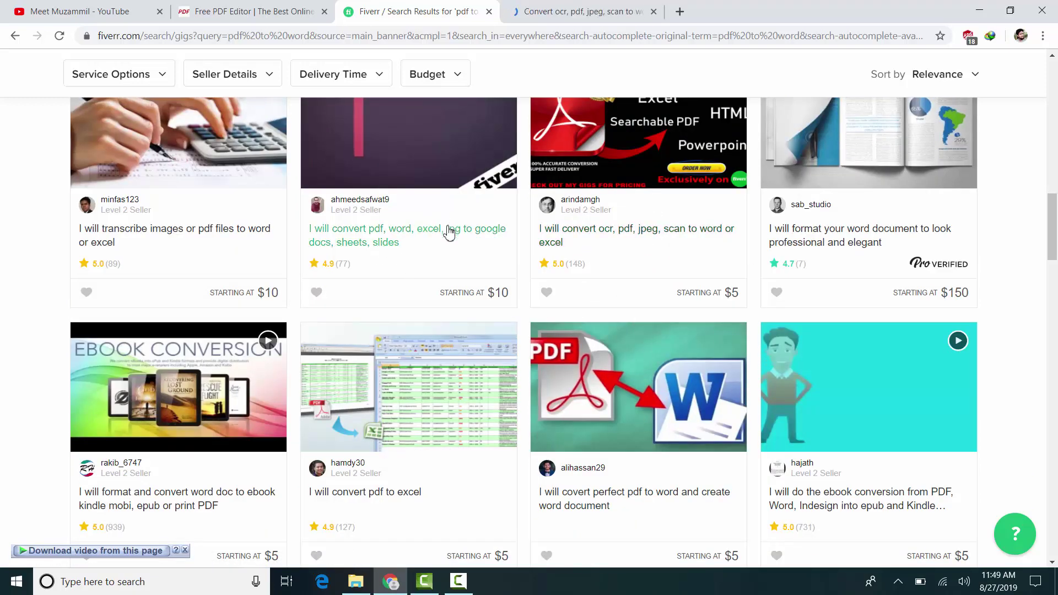
Open the "I will convert pdf to excel" and "I will do microsoft word typing and formatting, PDF to word" gigs in new tabs
{"action": "scroll", "coordinate": [247, 331], "scroll_direction": "down", "scroll_amount": 4}
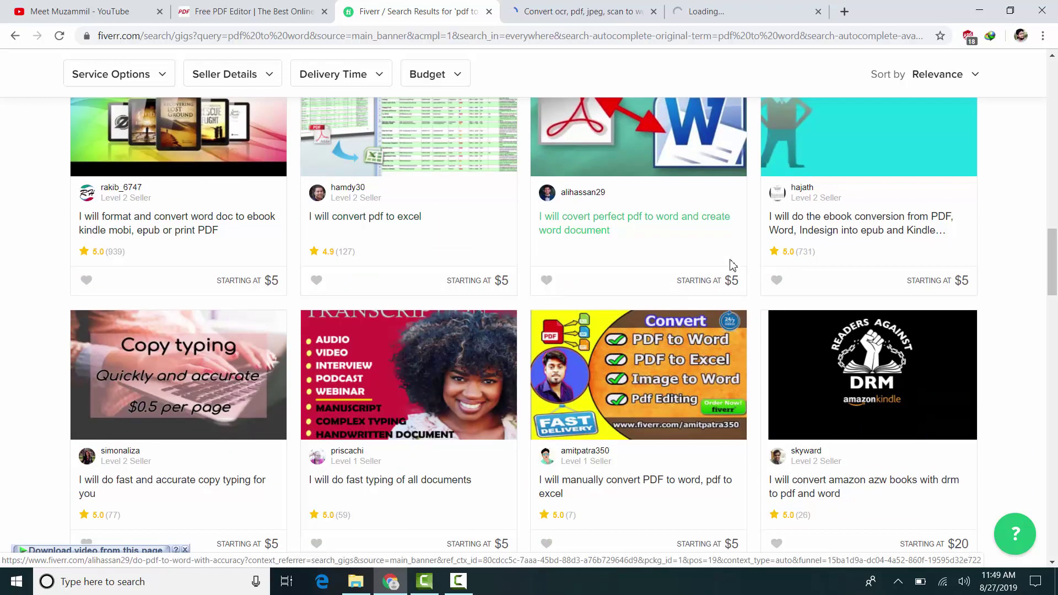
{"action": "scroll", "coordinate": [864, 311], "scroll_direction": "down", "scroll_amount": 1}
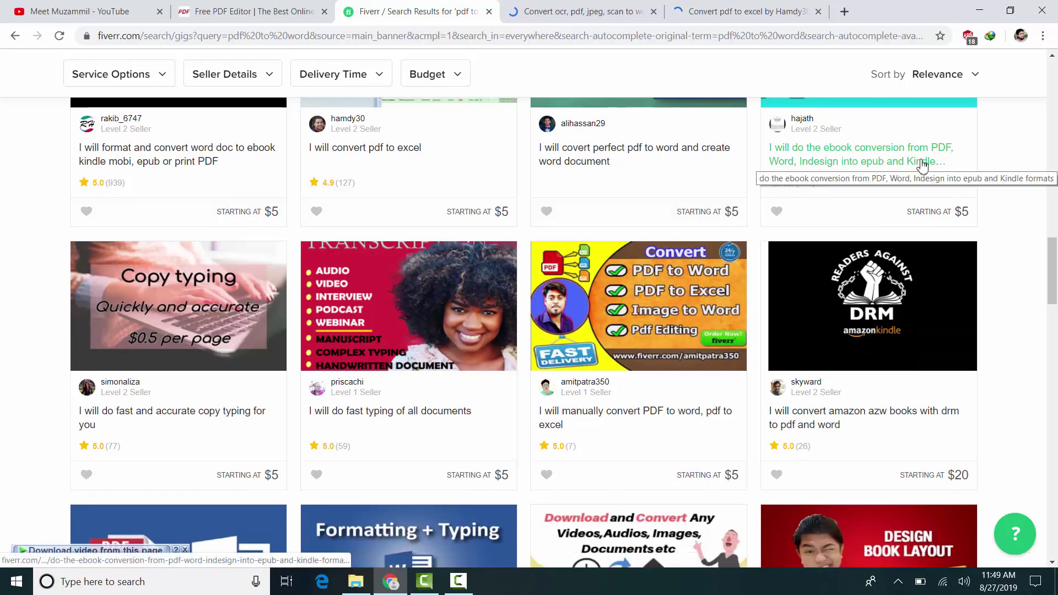
{"action": "scroll", "coordinate": [551, 275], "scroll_direction": "down", "scroll_amount": 3}
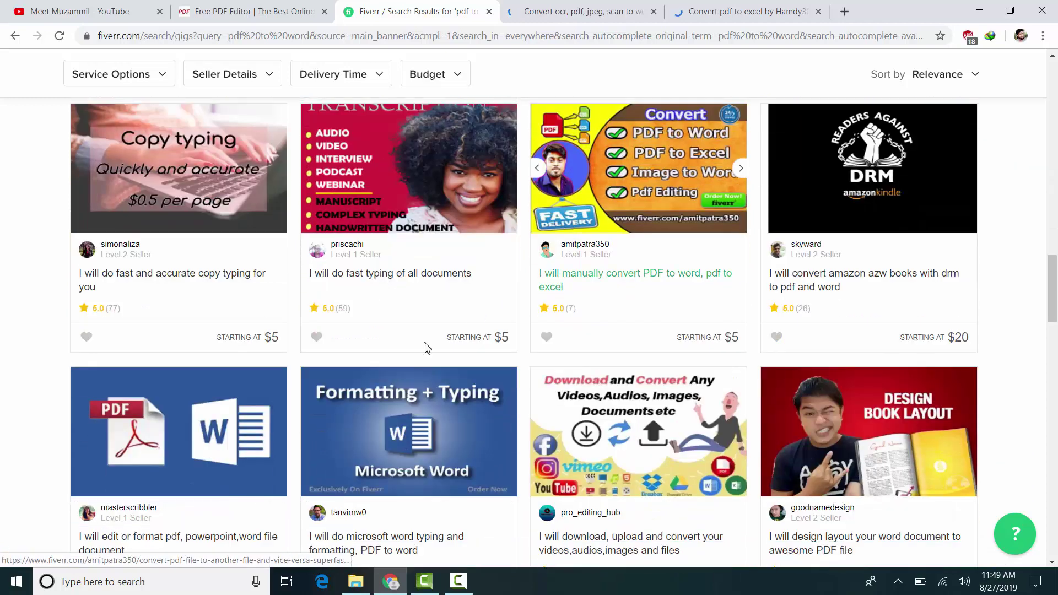
{"action": "scroll", "coordinate": [477, 308], "scroll_direction": "down", "scroll_amount": 6}
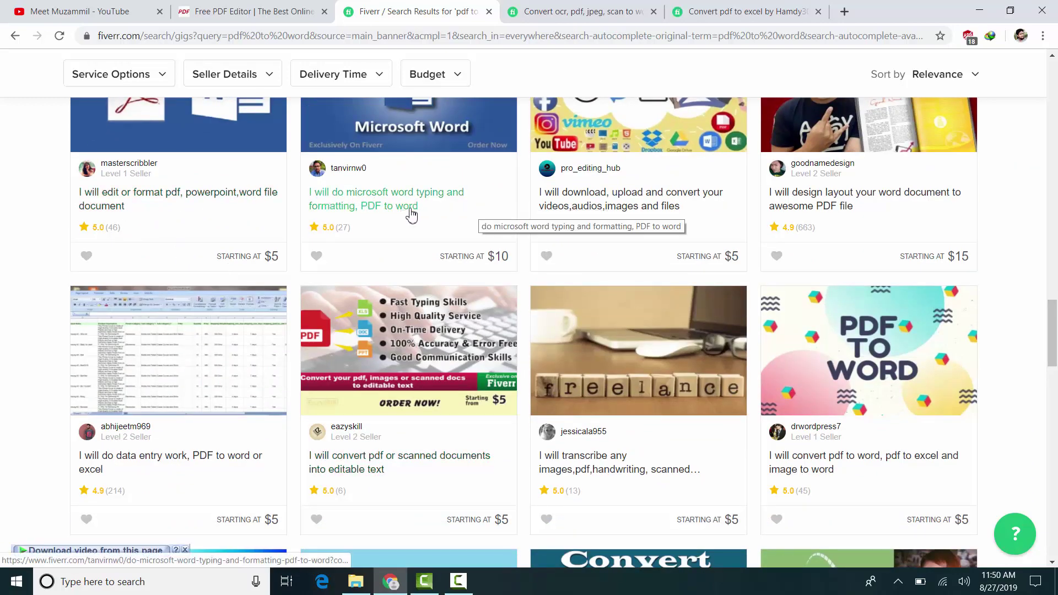
{"action": "middle_click", "coordinate": [397, 208]}
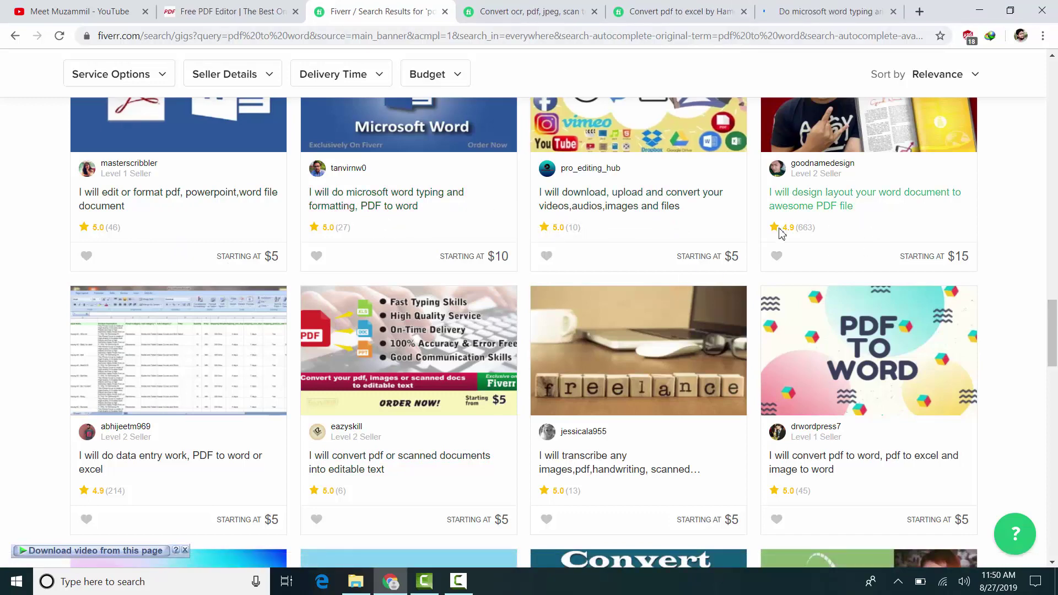
Open the "I will convert PDF to microsoft word" gig and check its title and Basic package price
{"action": "scroll", "coordinate": [385, 309], "scroll_direction": "down", "scroll_amount": 6}
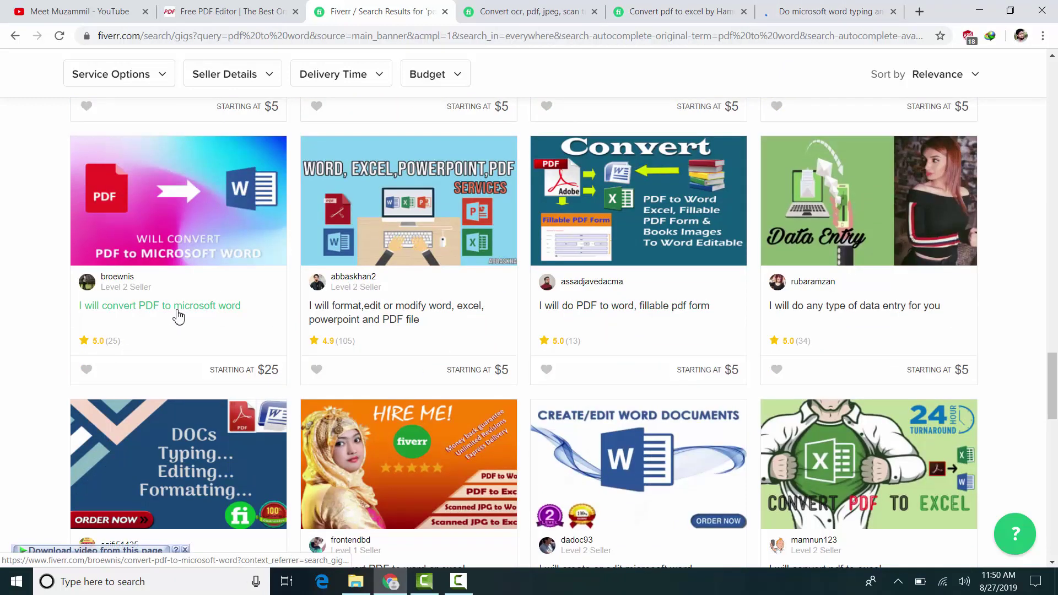
{"action": "left_click", "coordinate": [179, 313]}
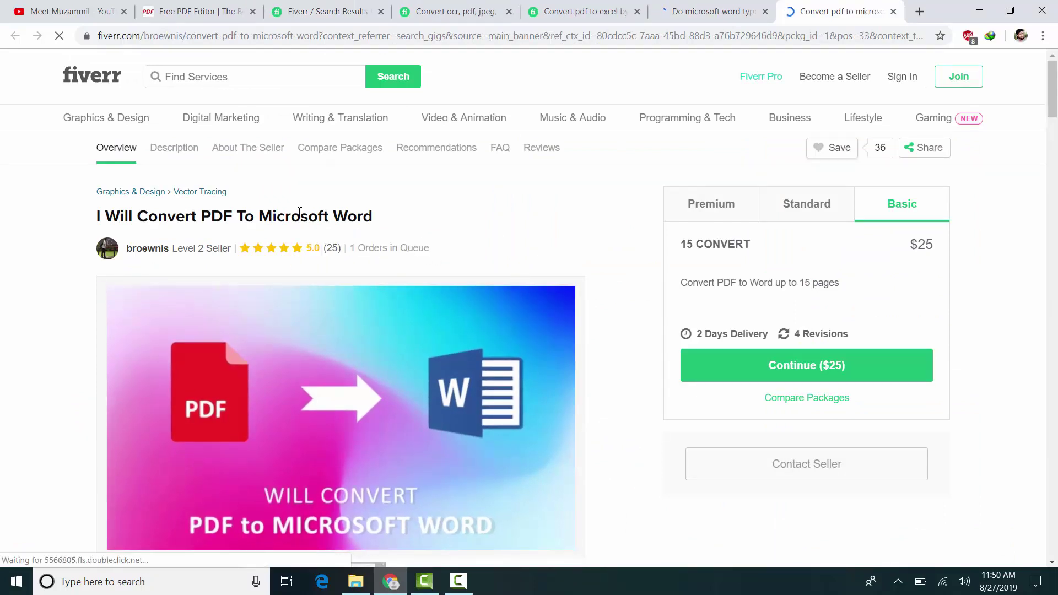
{"action": "triple_click", "coordinate": [930, 247]}
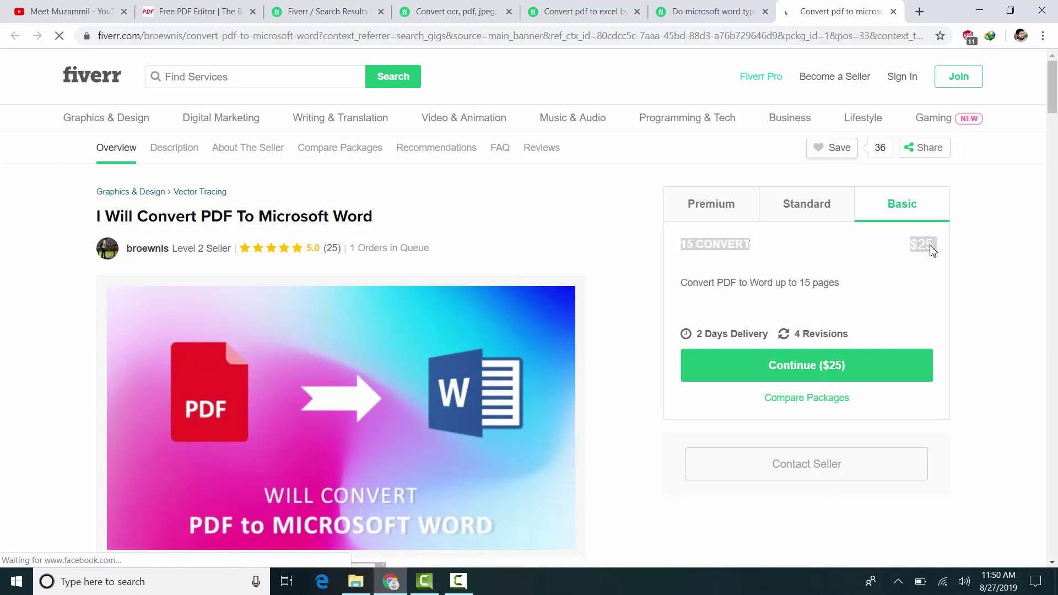
{"action": "left_click", "coordinate": [929, 247]}
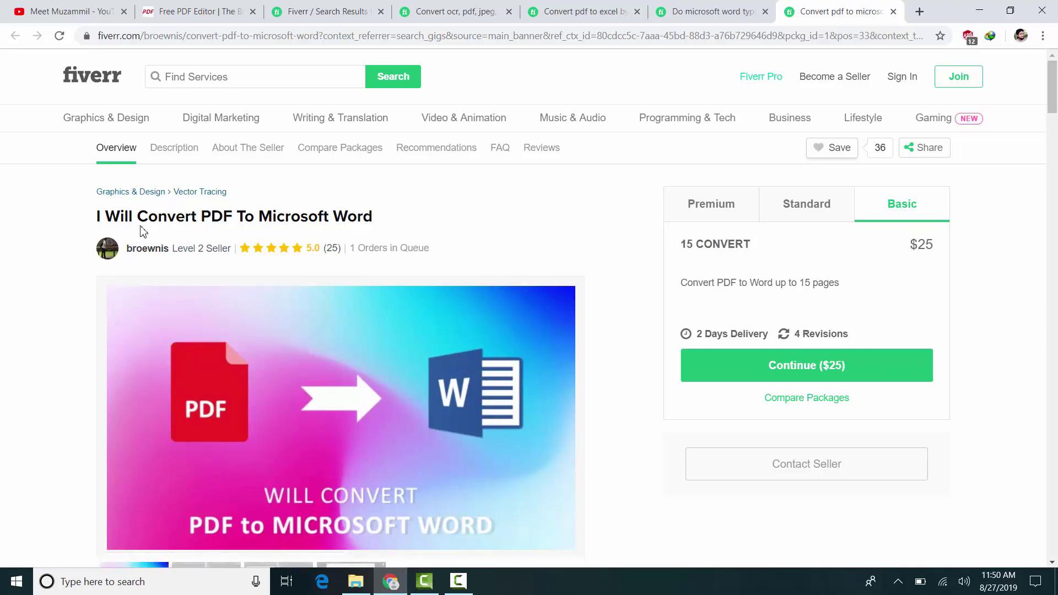
{"action": "left_click_drag", "start_coordinate": [219, 216], "coordinate": [347, 218]}
{"action": "left_click", "coordinate": [417, 218]}
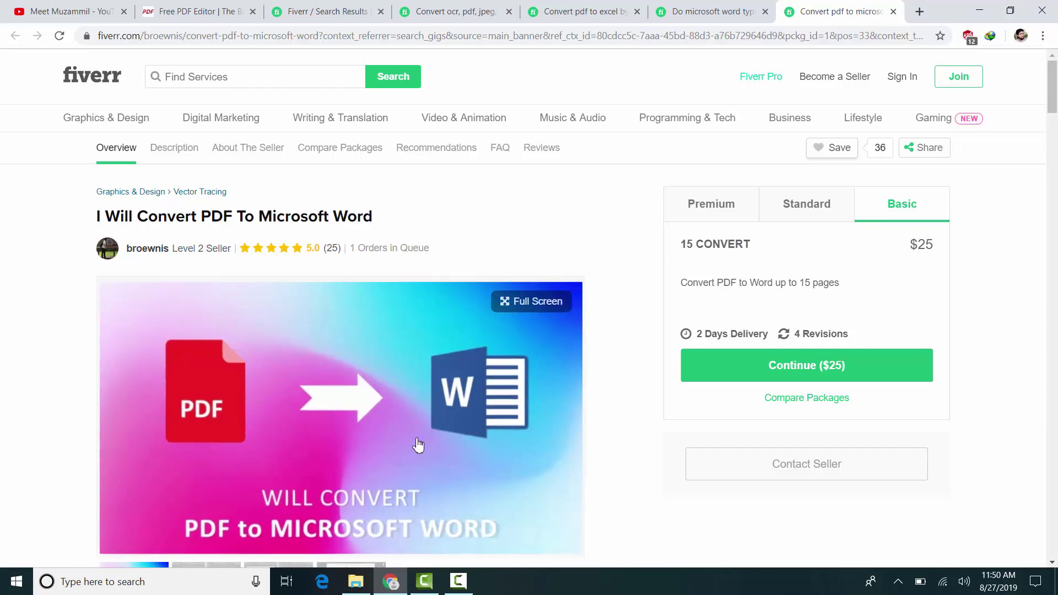
Read the About This Gig description of the PDF to Microsoft Word gig
{"action": "scroll", "coordinate": [609, 446], "scroll_direction": "down", "scroll_amount": 6}
{"action": "scroll", "coordinate": [445, 434], "scroll_direction": "down", "scroll_amount": 4}
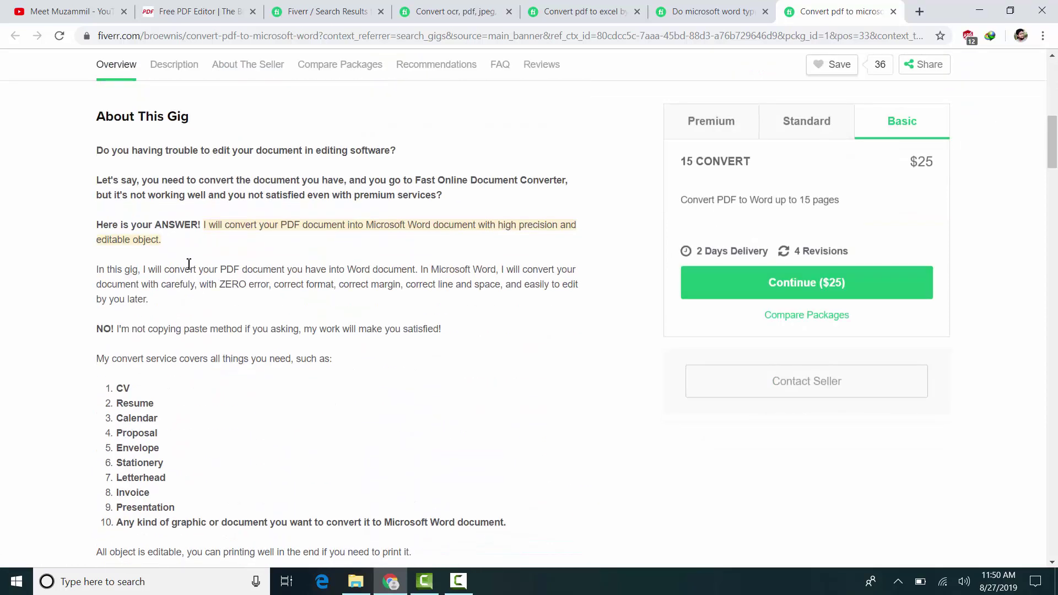
{"action": "left_click_drag", "start_coordinate": [66, 139], "coordinate": [349, 302]}
{"action": "scroll", "coordinate": [355, 444], "scroll_direction": "down", "scroll_amount": 5}
{"action": "scroll", "coordinate": [550, 378], "scroll_direction": "up", "scroll_amount": 15}
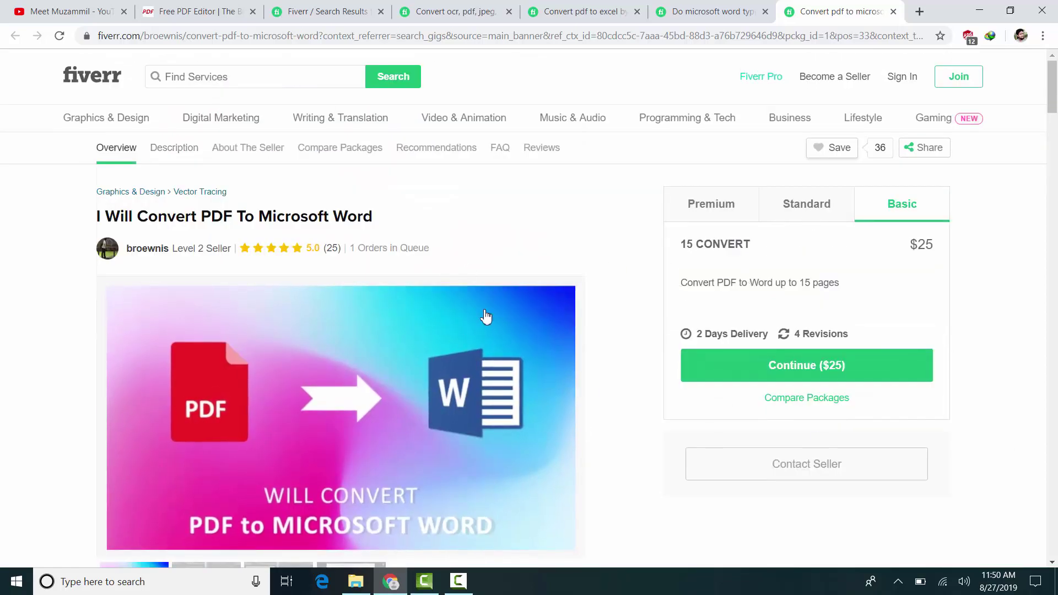
Review the gig's description, seller profile and package comparison, and return to its title
{"action": "mouse_move", "coordinate": [561, 298]}
{"action": "scroll", "coordinate": [514, 330], "scroll_direction": "down", "scroll_amount": 8}
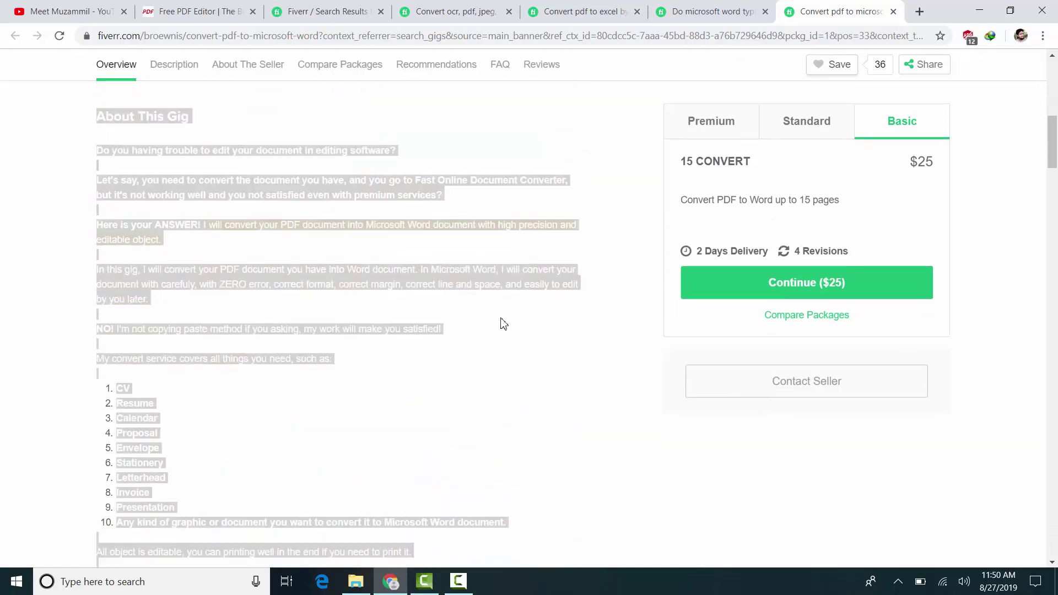
{"action": "scroll", "coordinate": [510, 352], "scroll_direction": "down", "scroll_amount": 5}
{"action": "scroll", "coordinate": [489, 285], "scroll_direction": "down", "scroll_amount": 7}
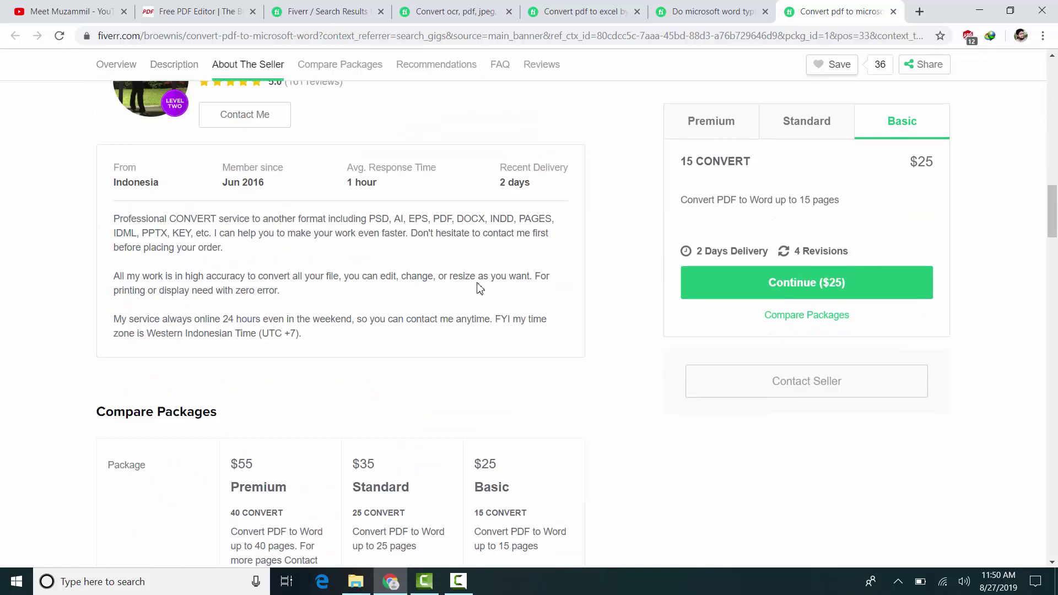
{"action": "scroll", "coordinate": [479, 279], "scroll_direction": "up", "scroll_amount": 7}
{"action": "scroll", "coordinate": [269, 431], "scroll_direction": "down", "scroll_amount": 4}
{"action": "scroll", "coordinate": [579, 297], "scroll_direction": "down", "scroll_amount": 5}
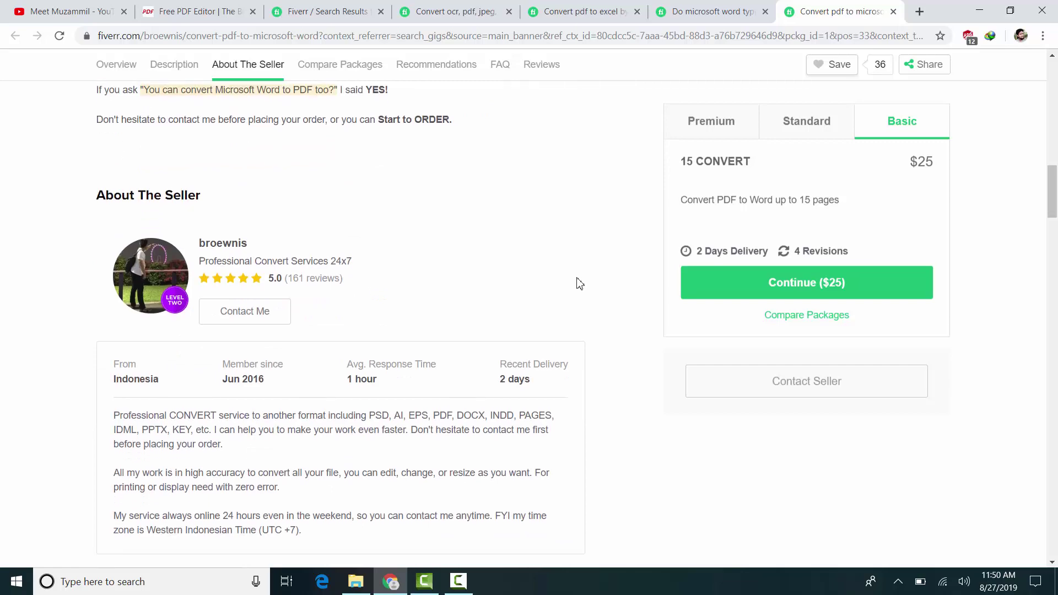
{"action": "scroll", "coordinate": [577, 282], "scroll_direction": "up", "scroll_amount": 12}
{"action": "scroll", "coordinate": [577, 286], "scroll_direction": "up", "scroll_amount": 9}
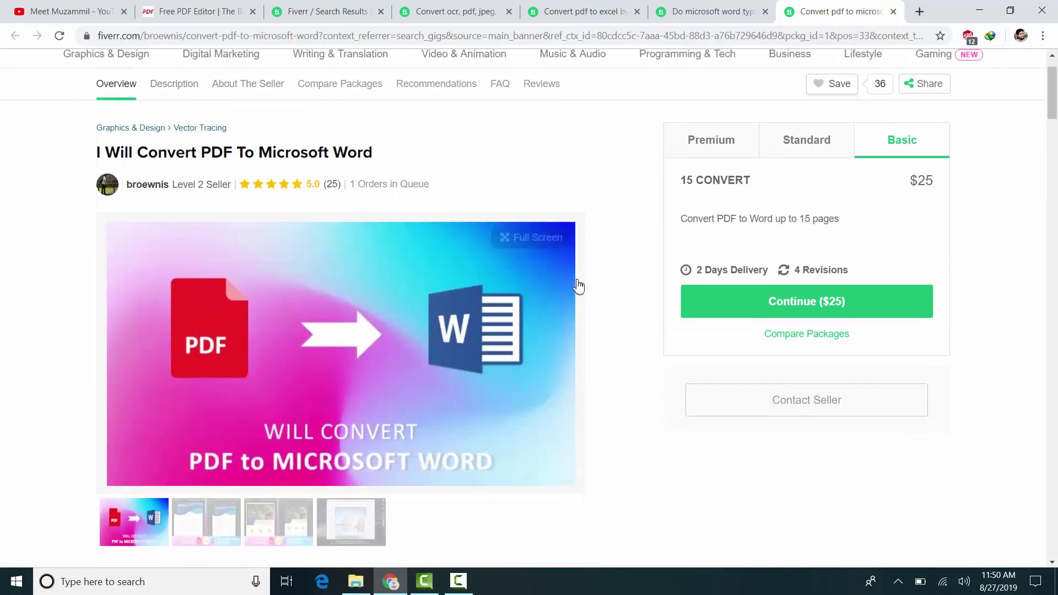
{"action": "triple_click", "coordinate": [495, 214]}
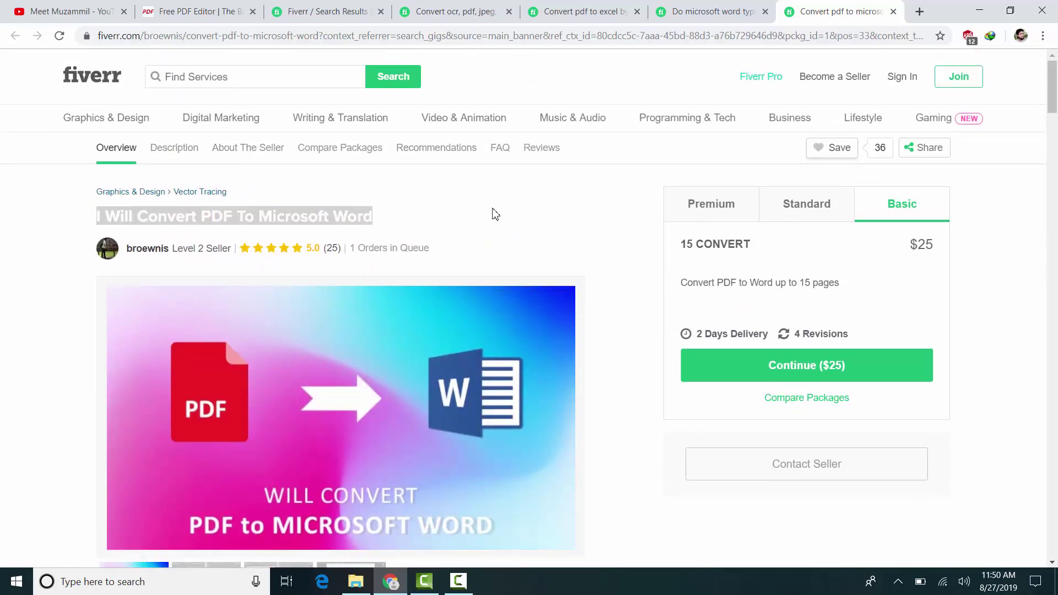
{"action": "left_click", "coordinate": [472, 221]}
{"action": "triple_click", "coordinate": [474, 222]}
{"action": "left_click", "coordinate": [556, 199]}
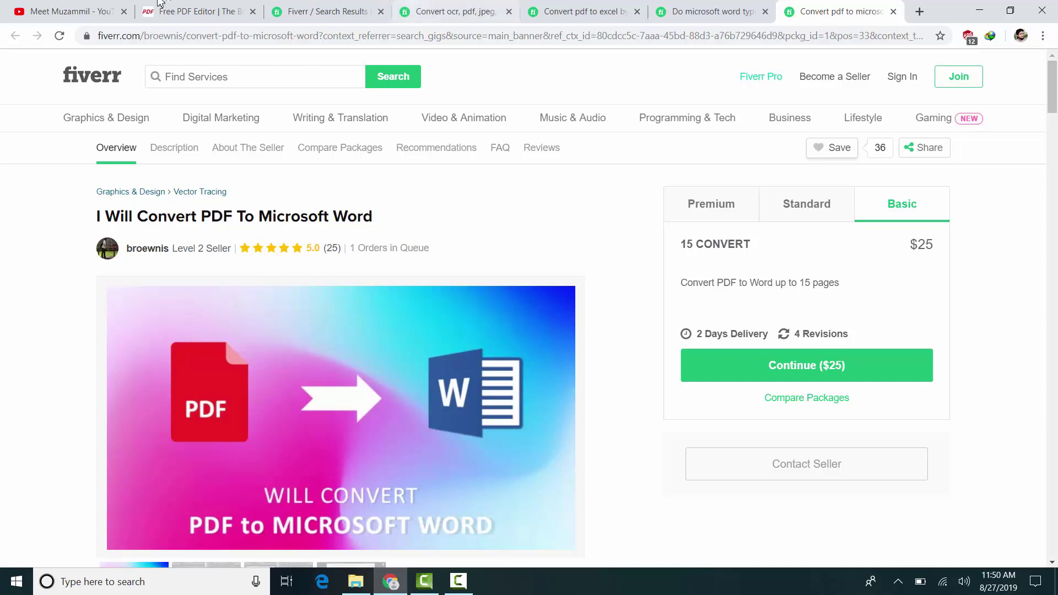
Return to the PDF Pro page and check the status of the thesis PDF upload
{"action": "left_click", "coordinate": [452, 11]}
{"action": "left_click", "coordinate": [325, 11]}
{"action": "left_click", "coordinate": [216, 6]}
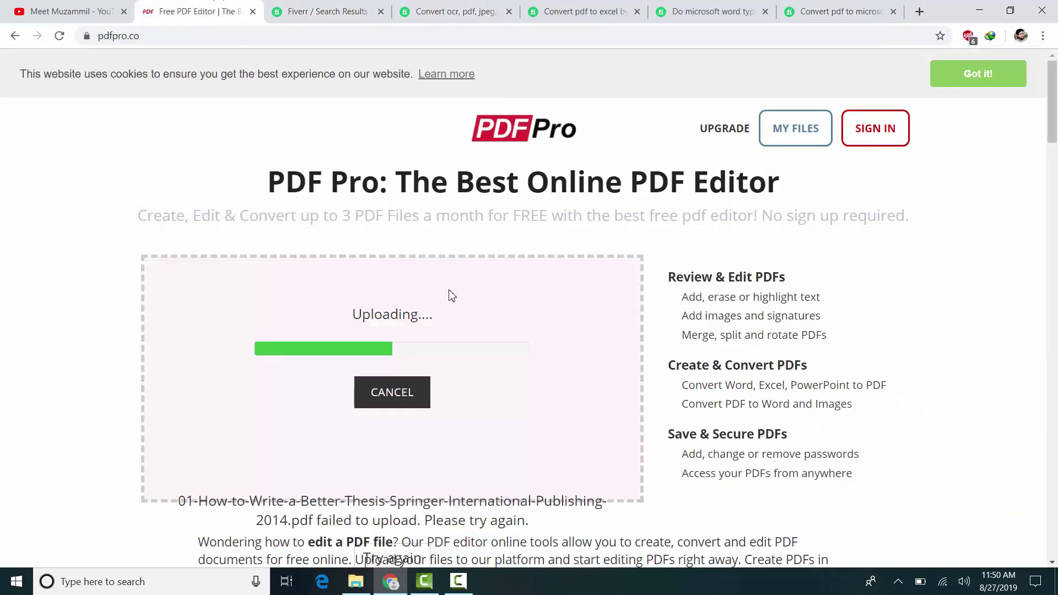
{"action": "triple_click", "coordinate": [409, 309]}
{"action": "left_click", "coordinate": [493, 313]}
{"action": "left_click", "coordinate": [466, 574]}
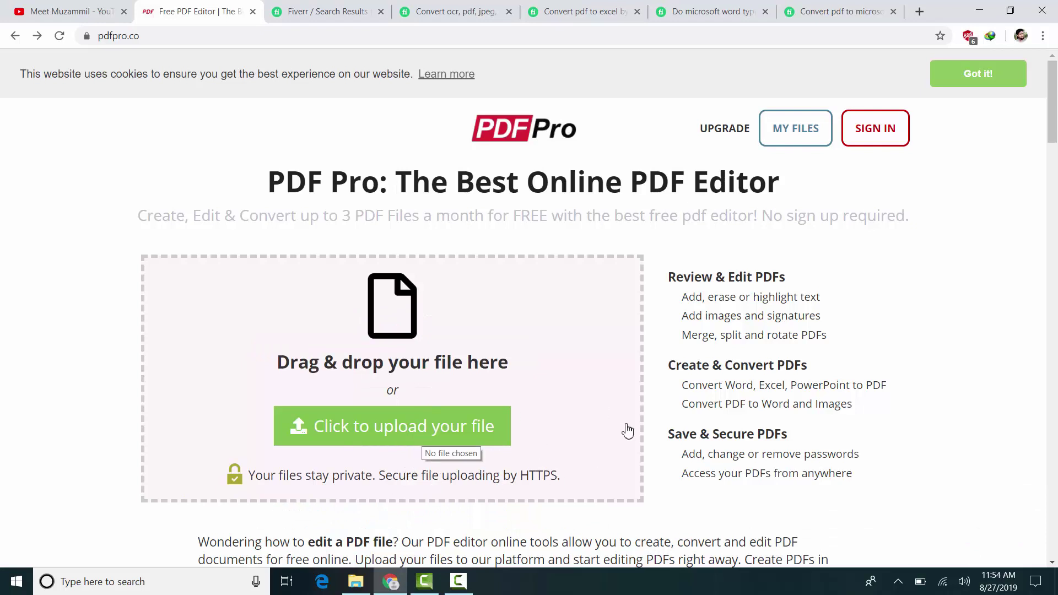
Upload the 01-How-to-Write-a-Better-Thesis PDF to PDF Pro again and look through the list of uploaded files
{"action": "left_click", "coordinate": [467, 427]}
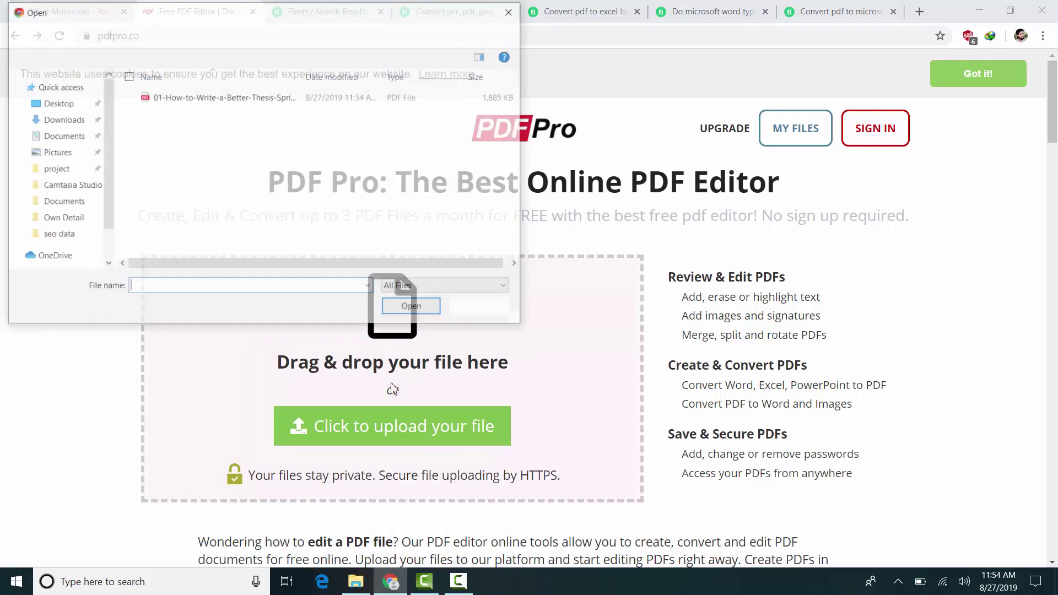
{"action": "double_click", "coordinate": [270, 100]}
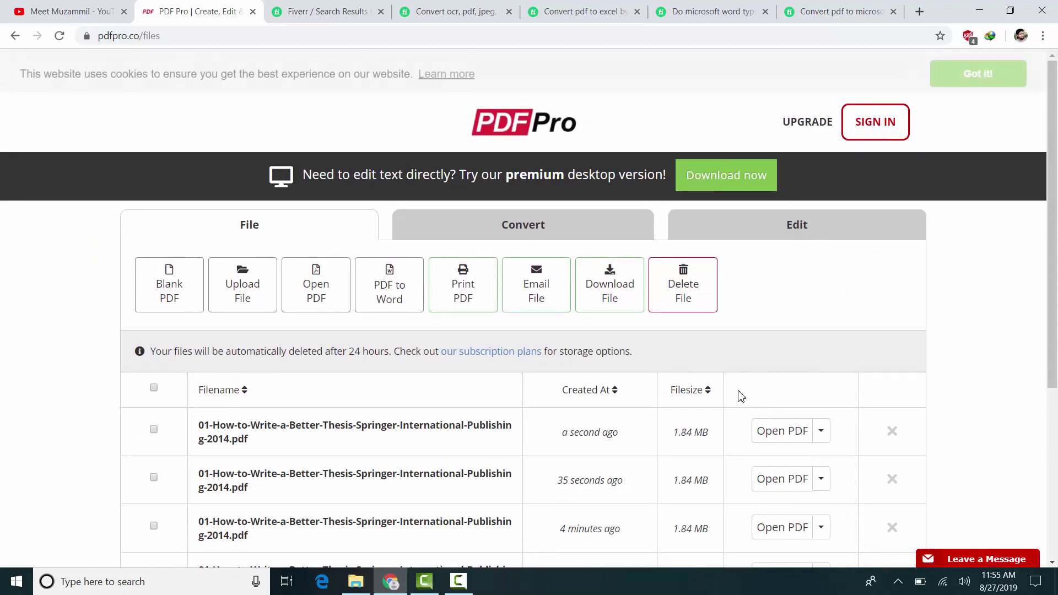
{"action": "scroll", "coordinate": [716, 381], "scroll_direction": "down", "scroll_amount": 5}
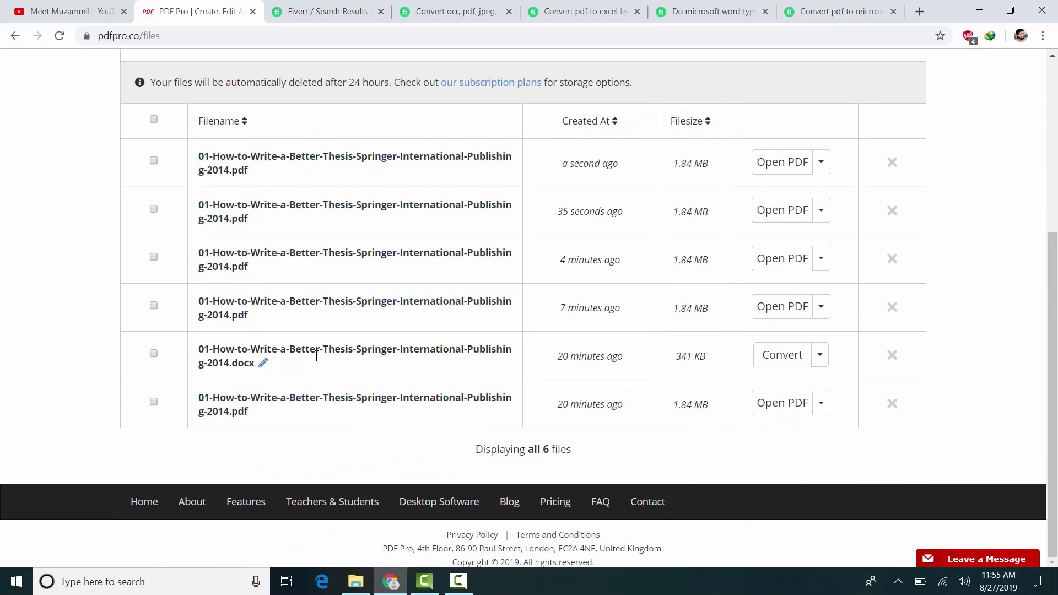
Convert the most recently uploaded 01-How-to-Write-a-Better-Thesis PDF to Word
{"action": "scroll", "coordinate": [326, 325], "scroll_direction": "up", "scroll_amount": 3}
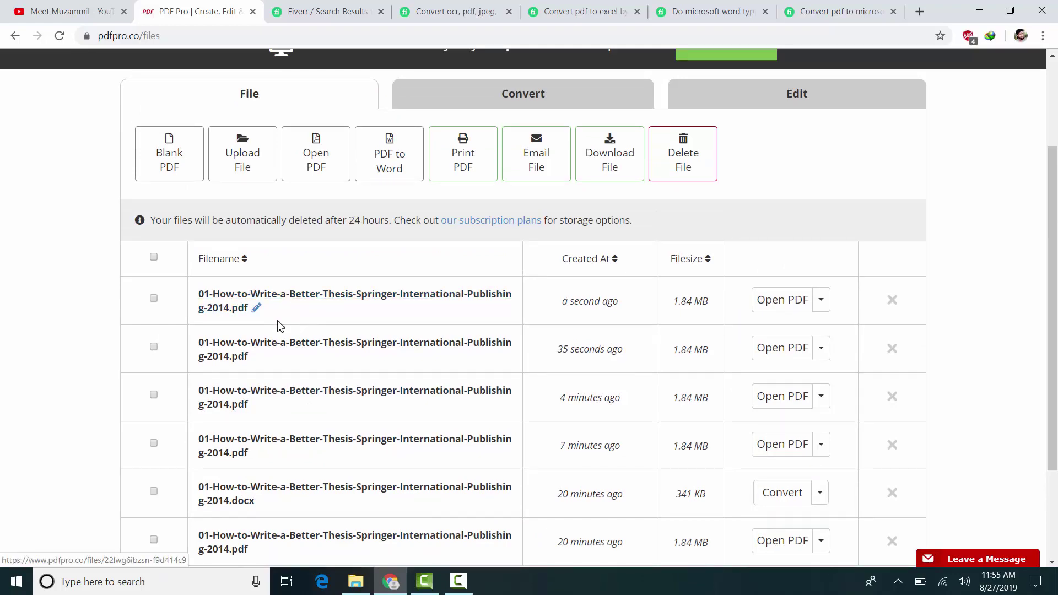
{"action": "scroll", "coordinate": [241, 404], "scroll_direction": "down", "scroll_amount": 3}
{"action": "scroll", "coordinate": [245, 425], "scroll_direction": "up", "scroll_amount": 5}
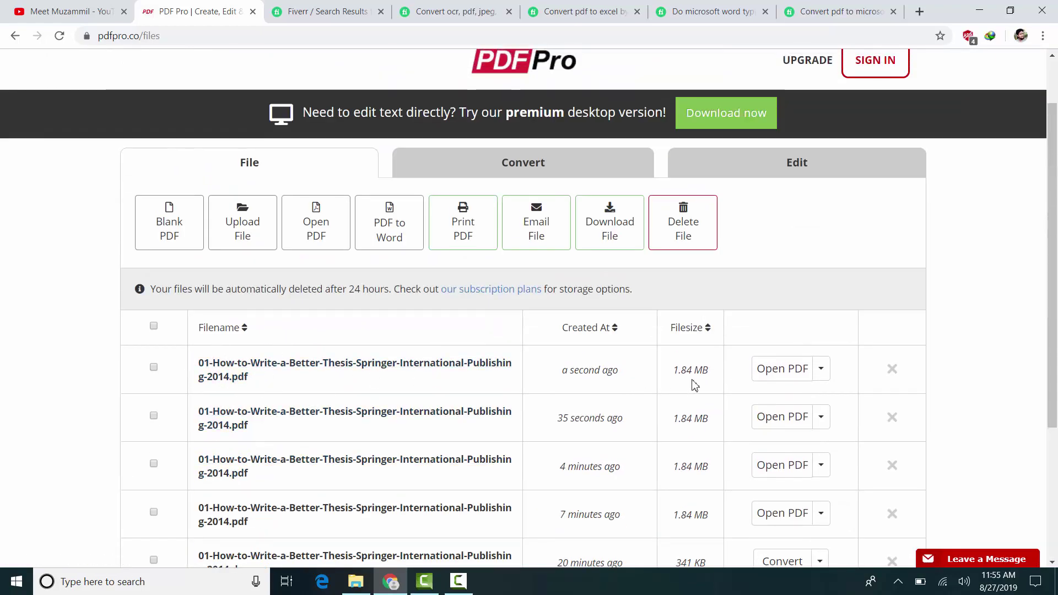
{"action": "left_click", "coordinate": [821, 369]}
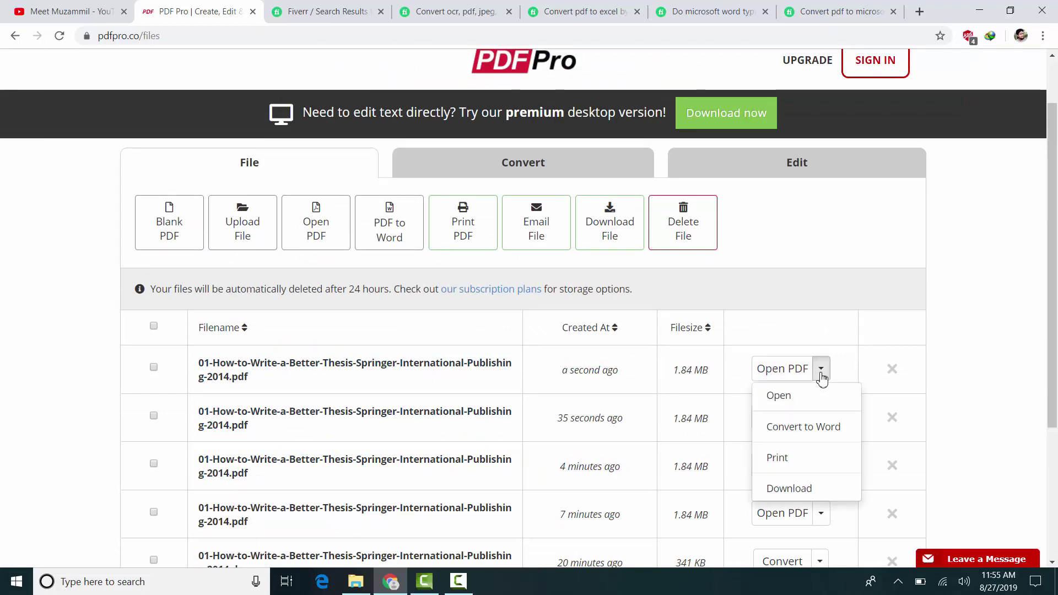
{"action": "left_click", "coordinate": [815, 429]}
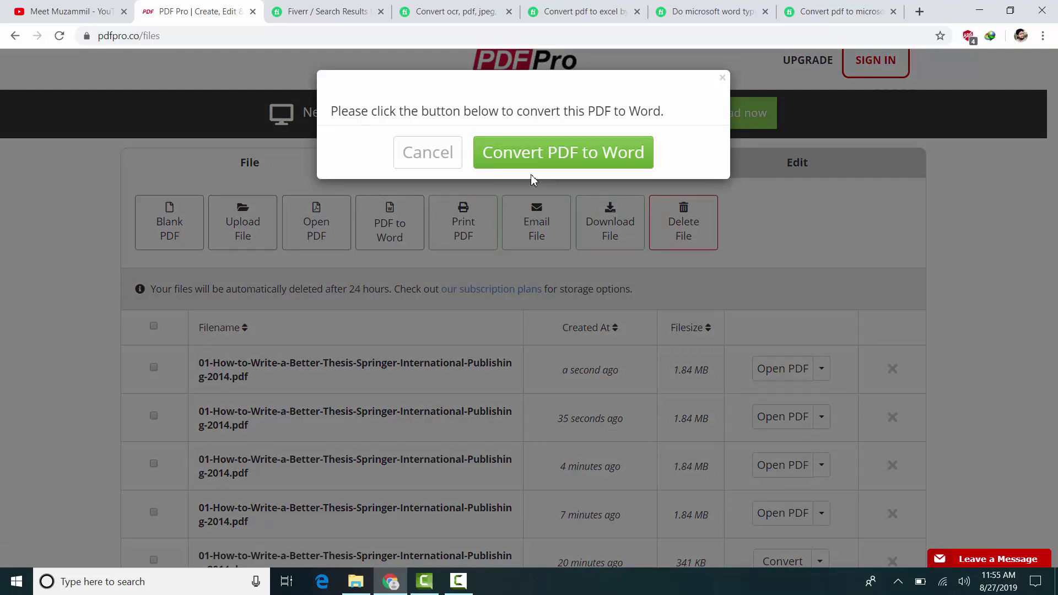
{"action": "left_click", "coordinate": [570, 155]}
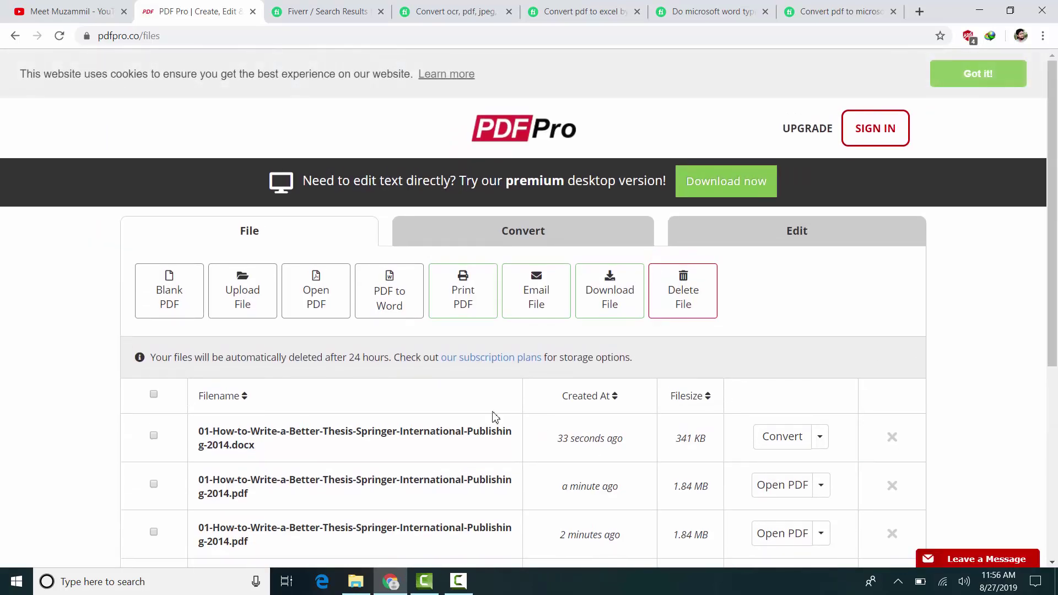
Download the newly converted 01-How-to-Write-a-Better-Thesis .docx from the file list and open it in Word
{"action": "scroll", "coordinate": [838, 437], "scroll_direction": "down", "scroll_amount": 4}
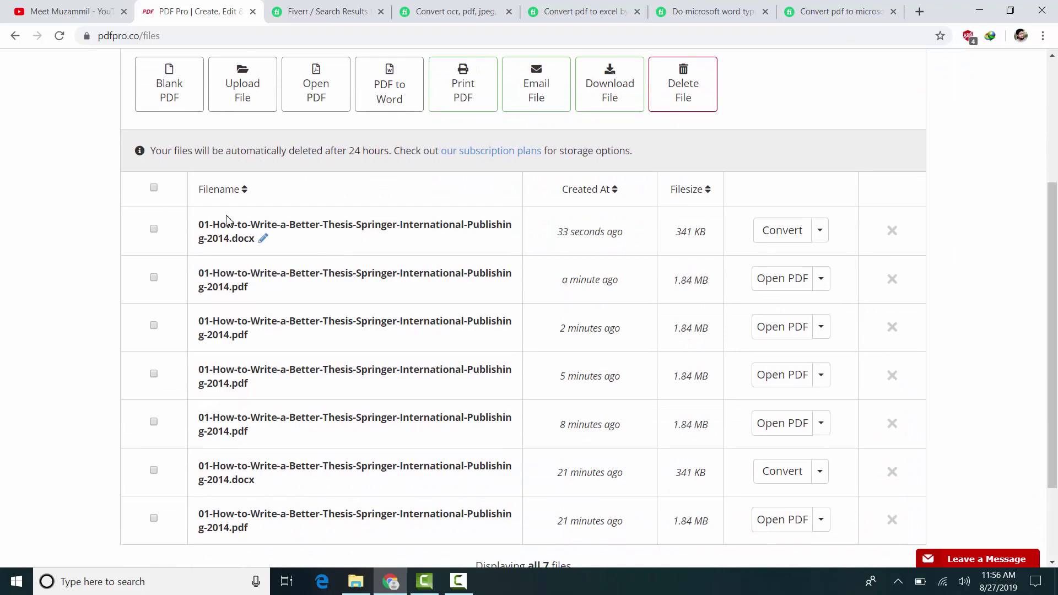
{"action": "triple_click", "coordinate": [210, 225]}
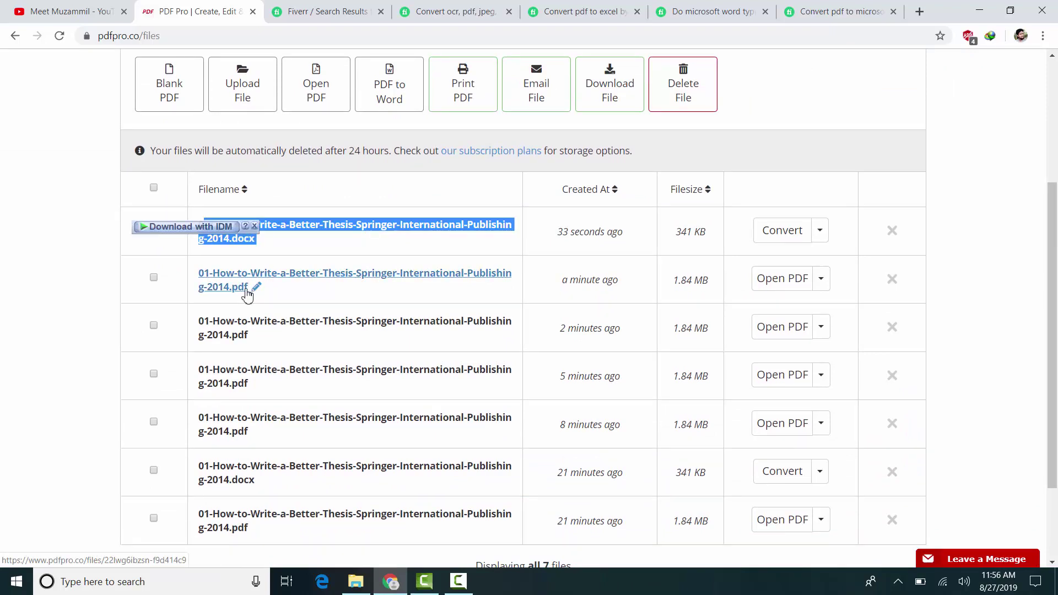
{"action": "double_click", "coordinate": [240, 239]}
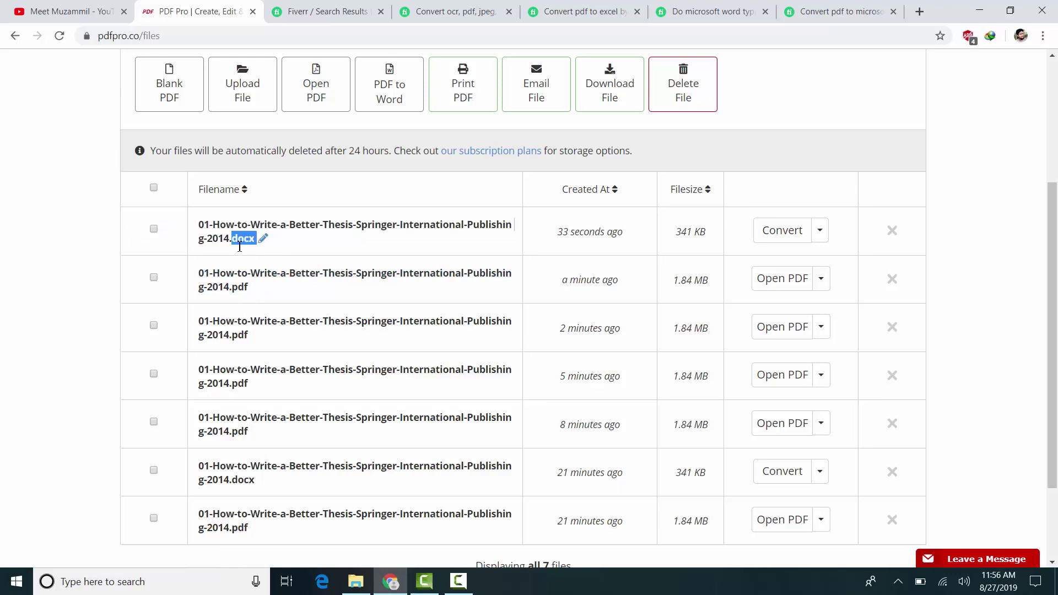
{"action": "left_click", "coordinate": [819, 231]}
{"action": "left_click", "coordinate": [817, 296]}
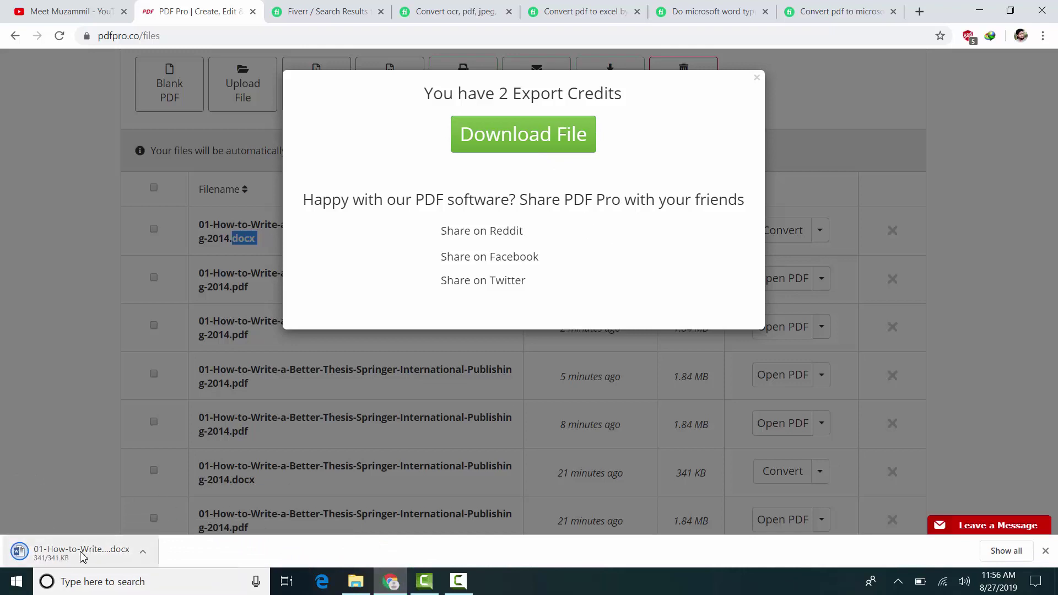
{"action": "left_click", "coordinate": [82, 556]}
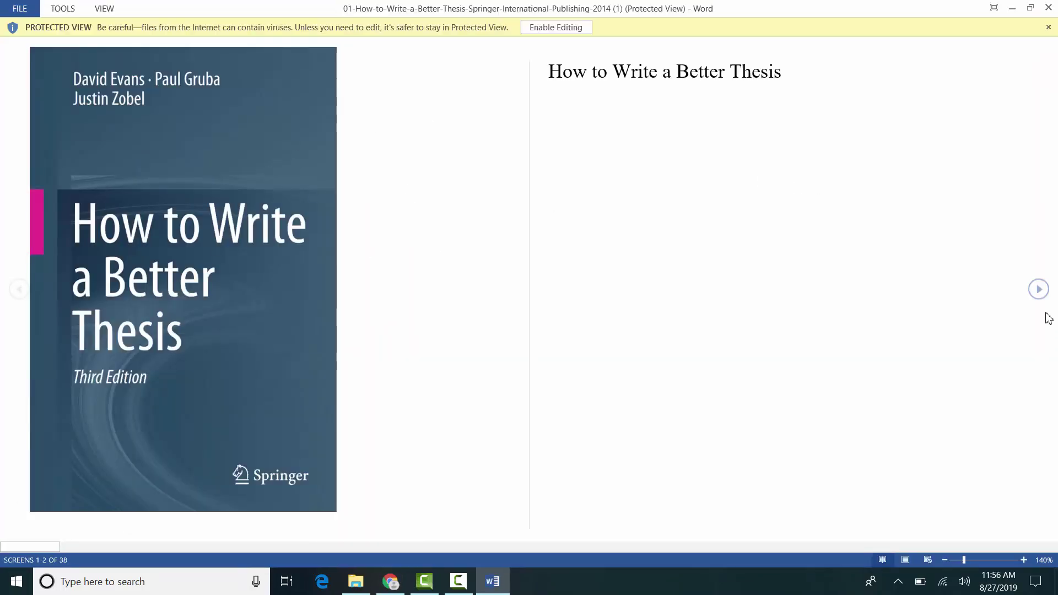
Page through the first screens of the converted document, return to the cover and enable editing
{"action": "left_click", "coordinate": [1039, 290]}
{"action": "left_click", "coordinate": [1040, 288]}
{"action": "left_click", "coordinate": [1041, 291]}
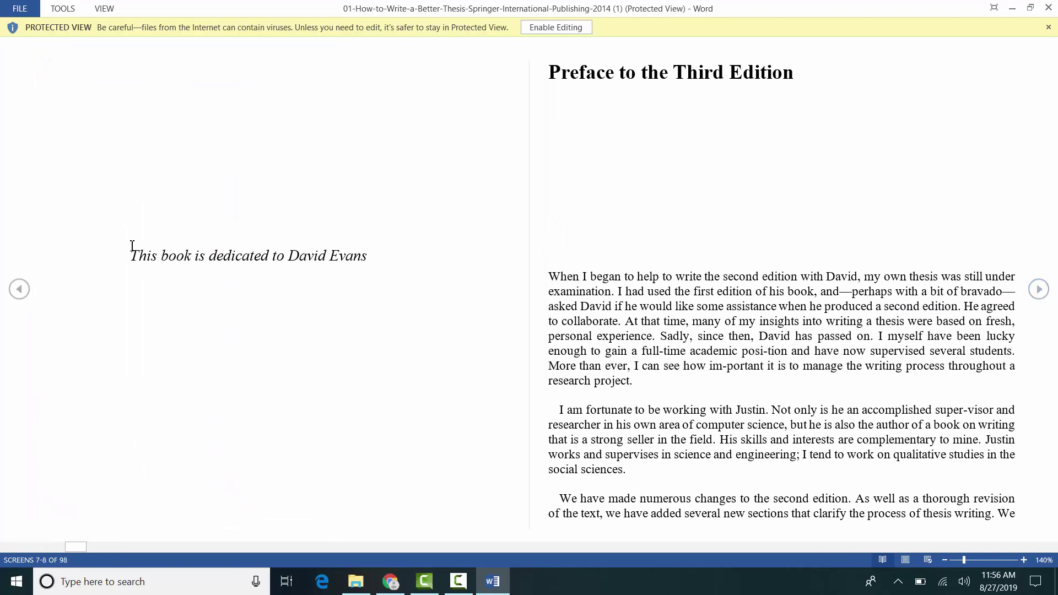
{"action": "left_click", "coordinate": [17, 288]}
{"action": "left_click", "coordinate": [29, 285]}
{"action": "left_click", "coordinate": [29, 284]}
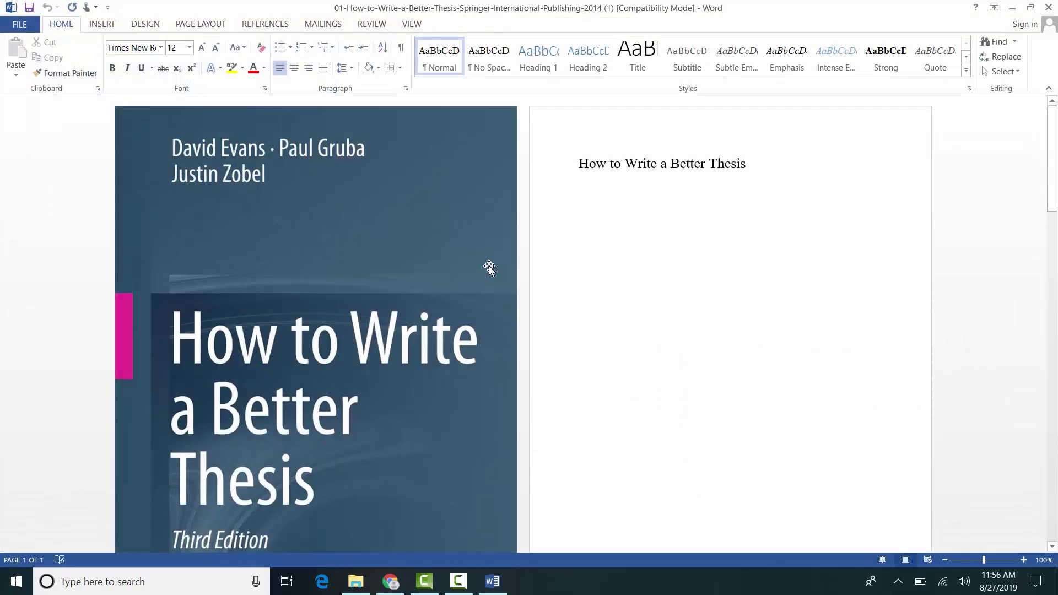
Examine the text, footnotes, lists and layout of the converted thesis document, from the opening pages to the chapter on outcomes and results
{"action": "scroll", "coordinate": [570, 213], "scroll_direction": "down", "scroll_amount": 3}
{"action": "scroll", "coordinate": [590, 253], "scroll_direction": "down", "scroll_amount": 15}
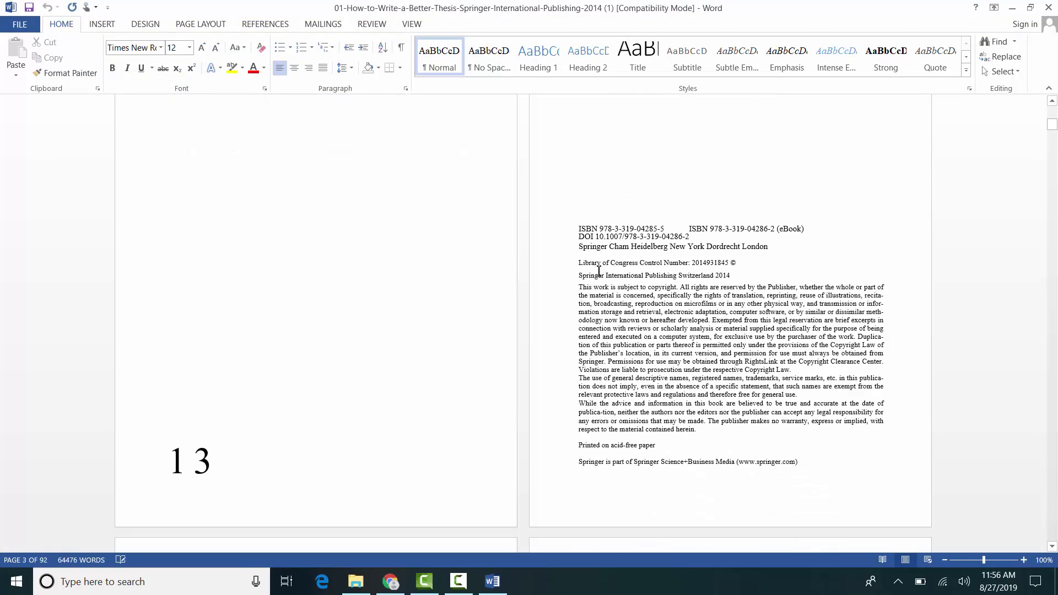
{"action": "scroll", "coordinate": [722, 285], "scroll_direction": "up", "scroll_amount": 4}
{"action": "left_click", "coordinate": [639, 224]}
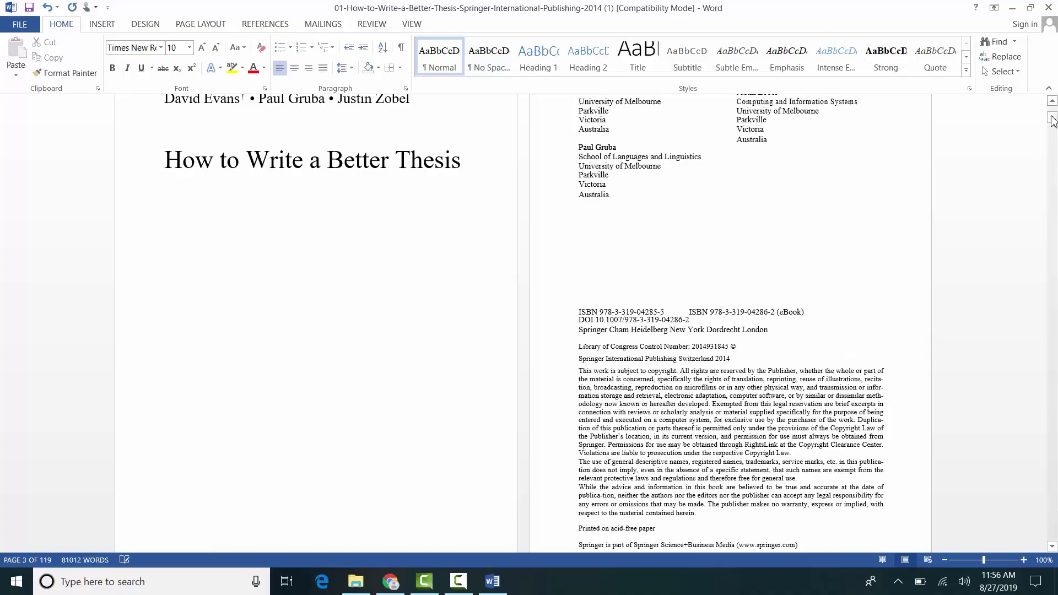
{"action": "left_click_drag", "start_coordinate": [1053, 120], "coordinate": [1055, 380]}
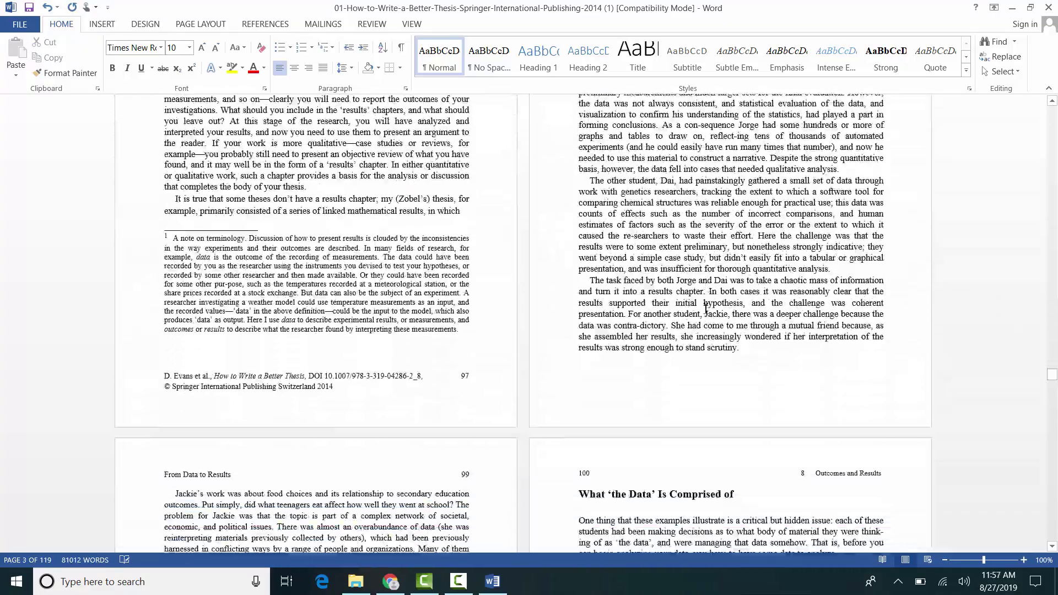
{"action": "scroll", "coordinate": [705, 307], "scroll_direction": "down", "scroll_amount": 15}
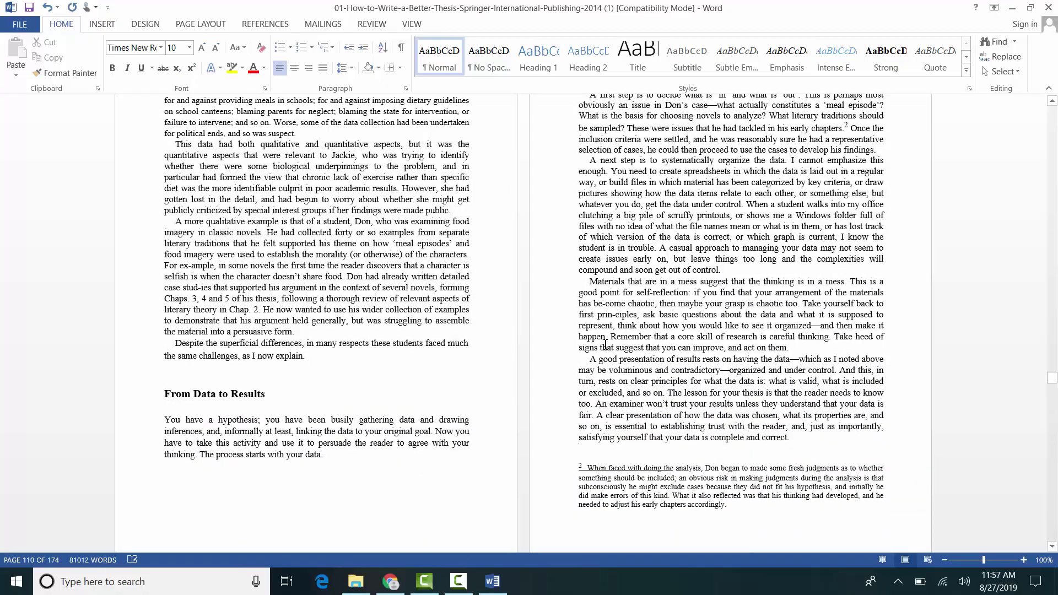
{"action": "scroll", "coordinate": [605, 345], "scroll_direction": "down", "scroll_amount": 20}
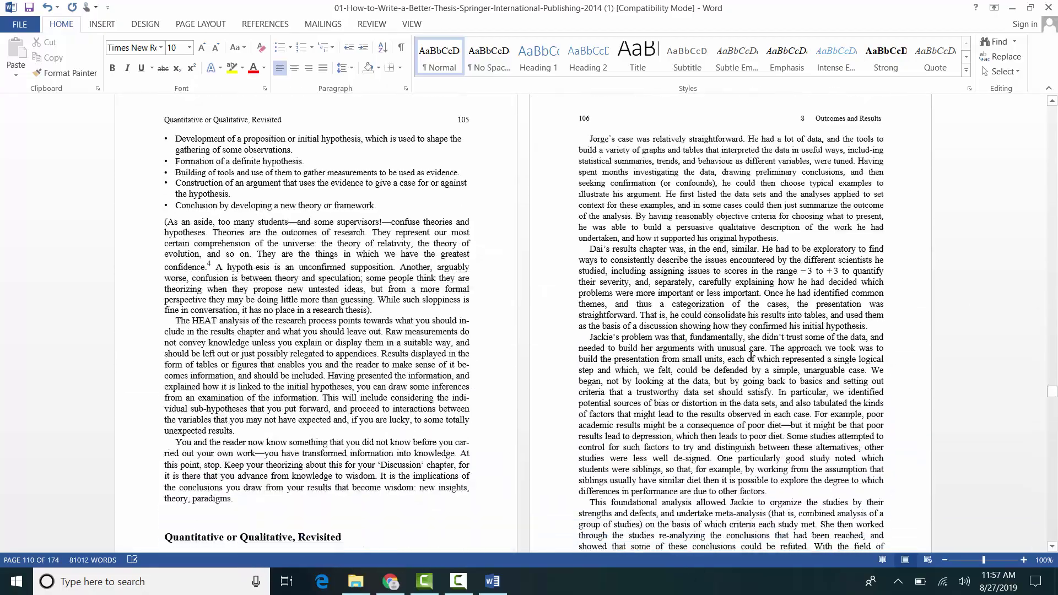
{"action": "scroll", "coordinate": [751, 354], "scroll_direction": "down", "scroll_amount": 20}
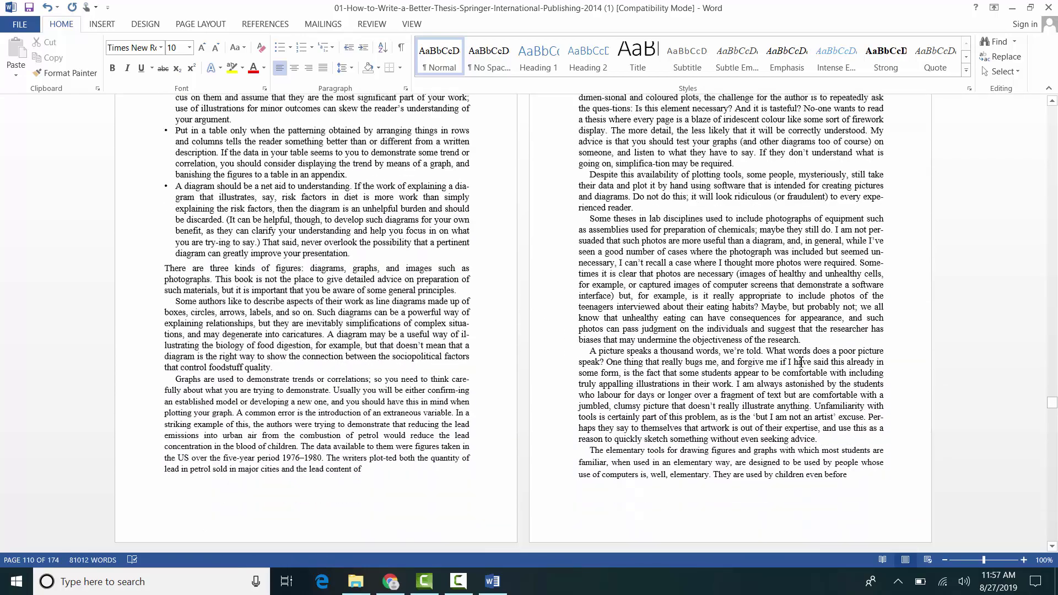
{"action": "scroll", "coordinate": [800, 362], "scroll_direction": "down", "scroll_amount": 1}
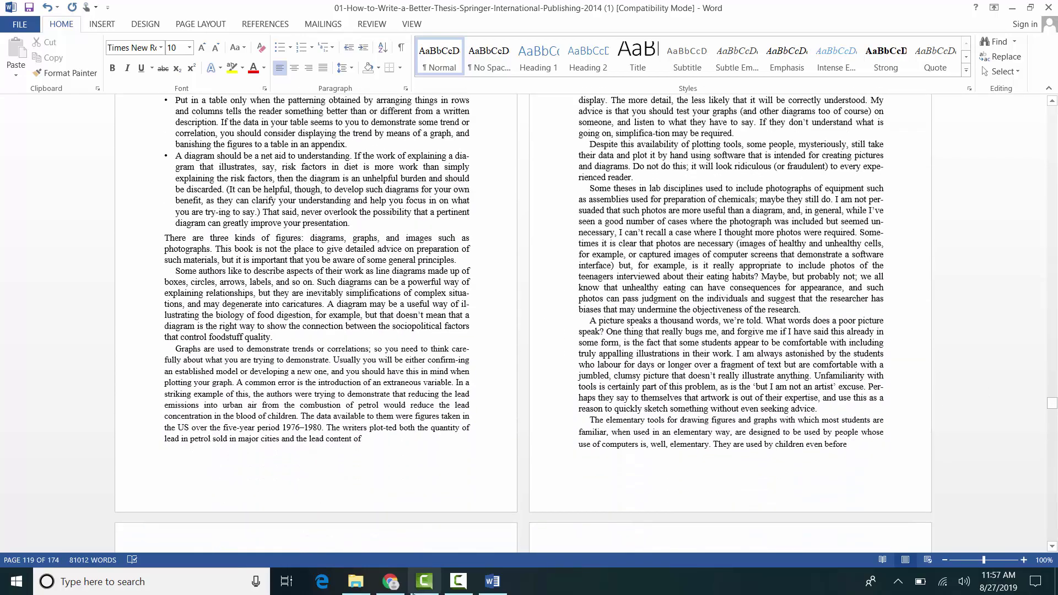
Switch back to Chrome and show the YouTube channel's videos page
{"action": "left_click", "coordinate": [395, 588]}
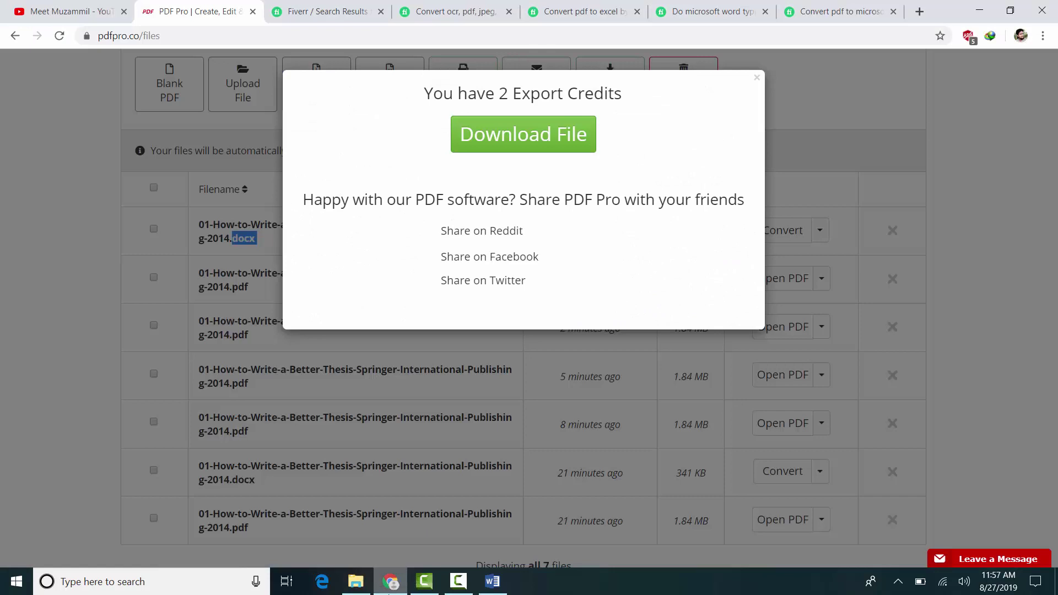
{"action": "left_click", "coordinate": [89, 8]}
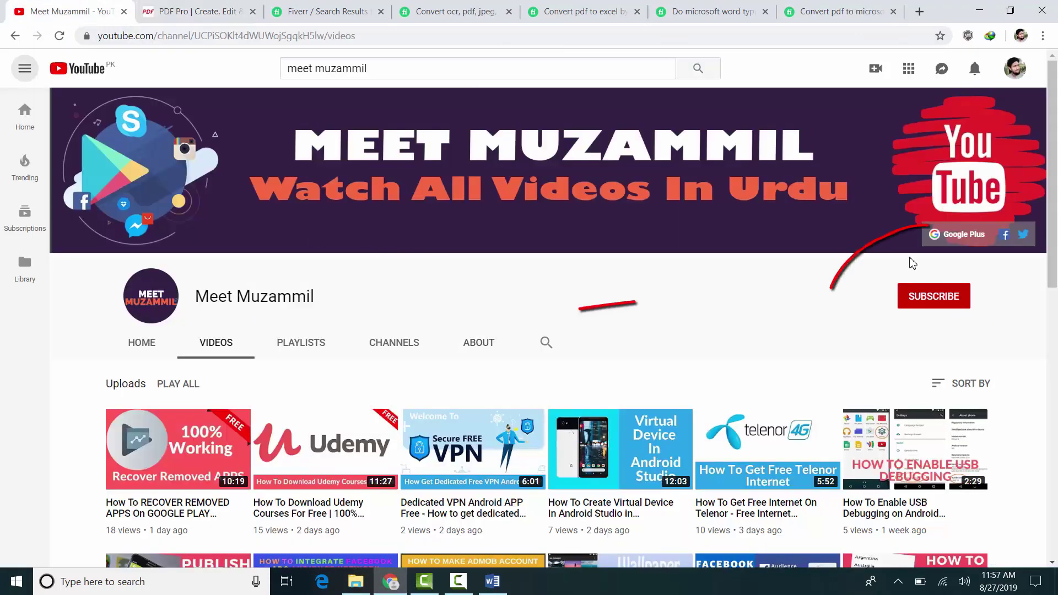